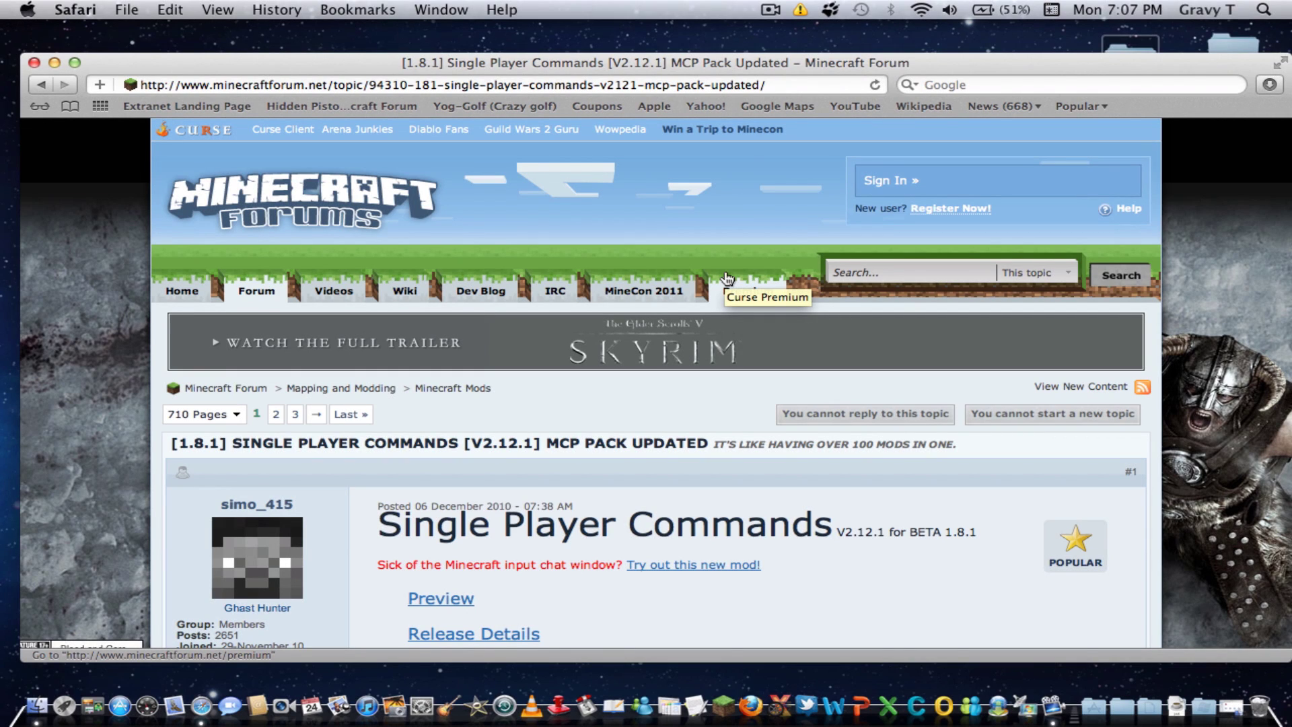
Close the Safari window showing the Single Player Commands forum topic
left_click(725, 279)
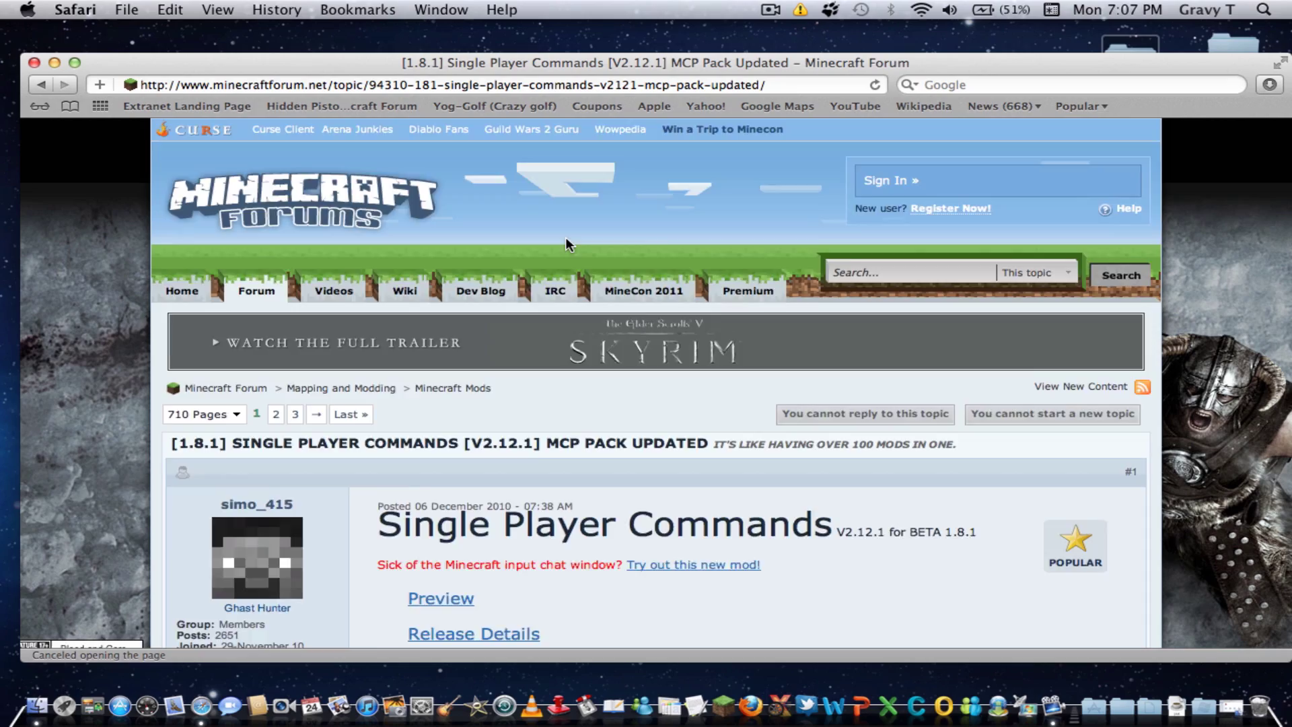
scroll(566, 237, "down", 10)
scroll(277, 431, "down", 5)
scroll(277, 431, "down", 15)
scroll(278, 430, "down", 15)
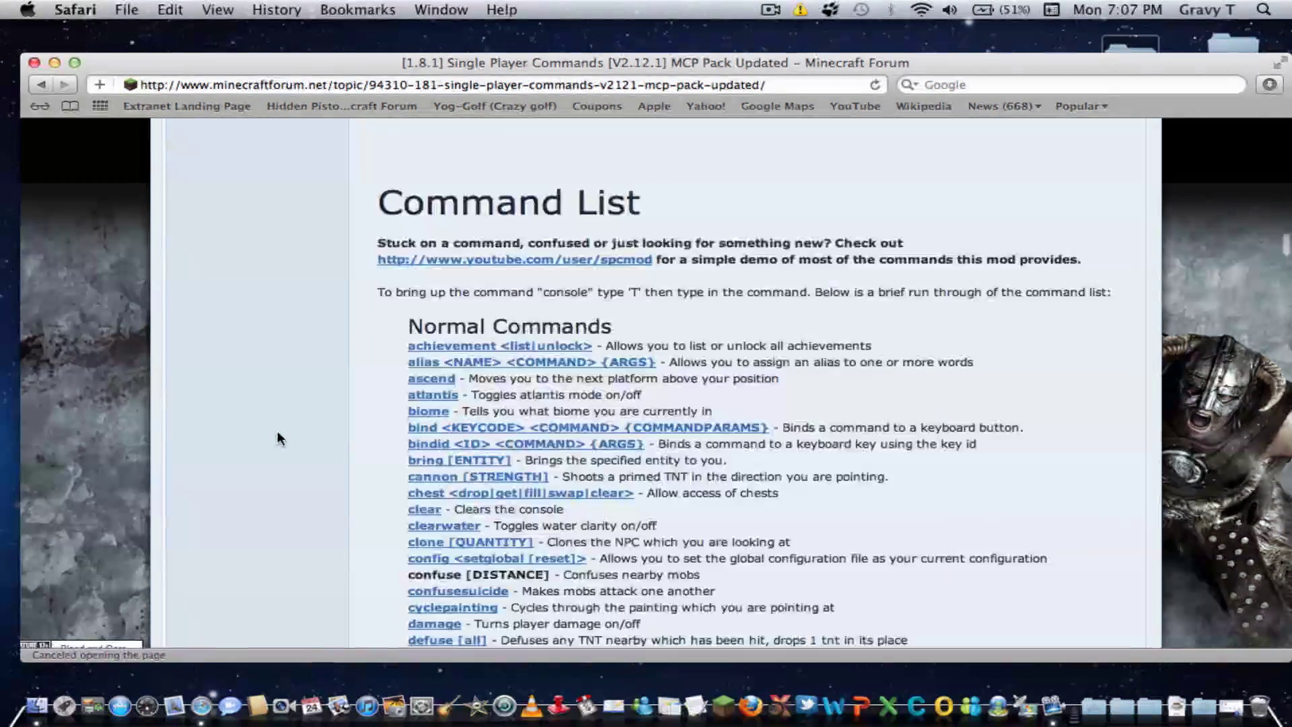
scroll(277, 431, "down", 15)
scroll(277, 431, "down", 15)
scroll(277, 430, "down", 10)
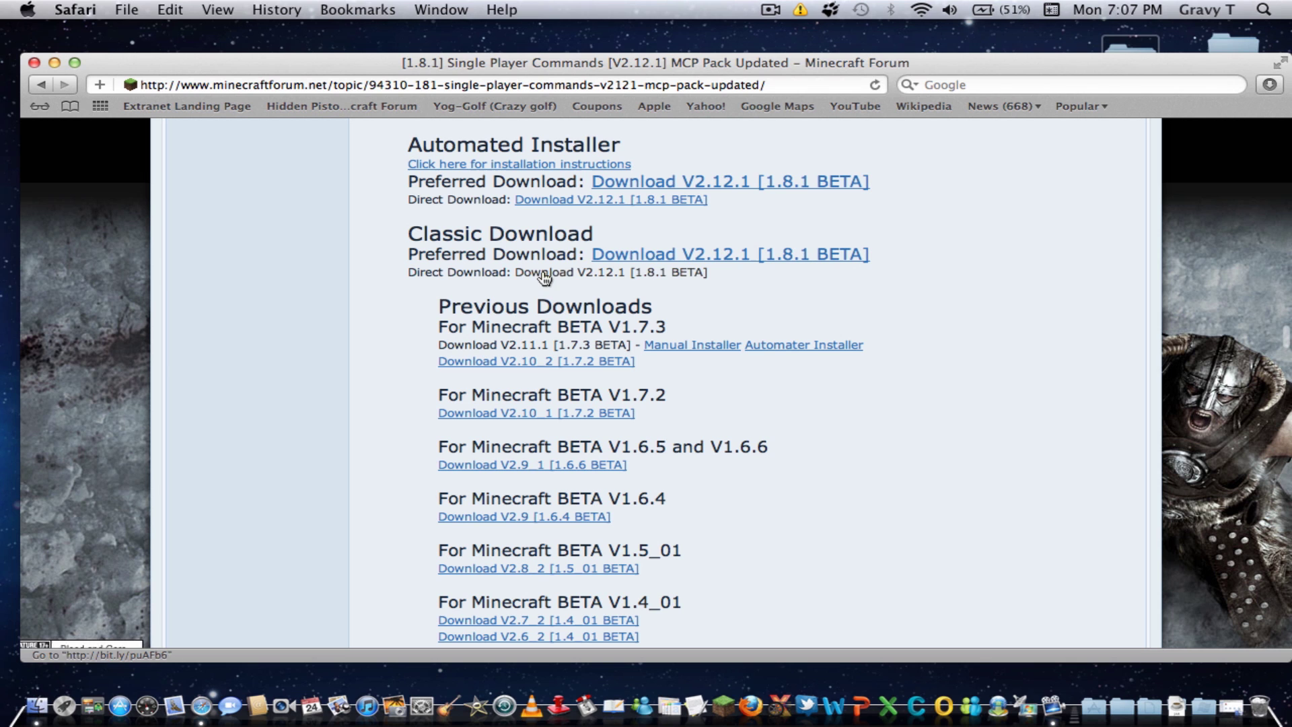
left_click(35, 63)
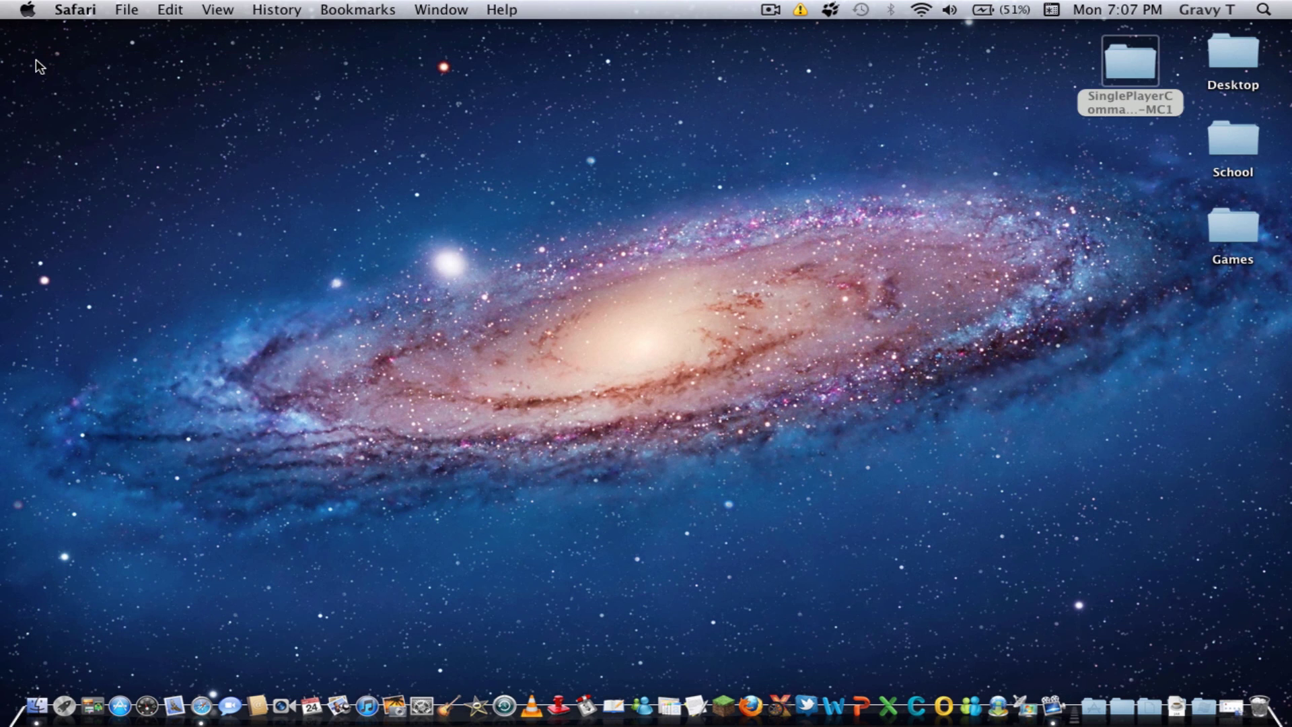
left_click(719, 359)
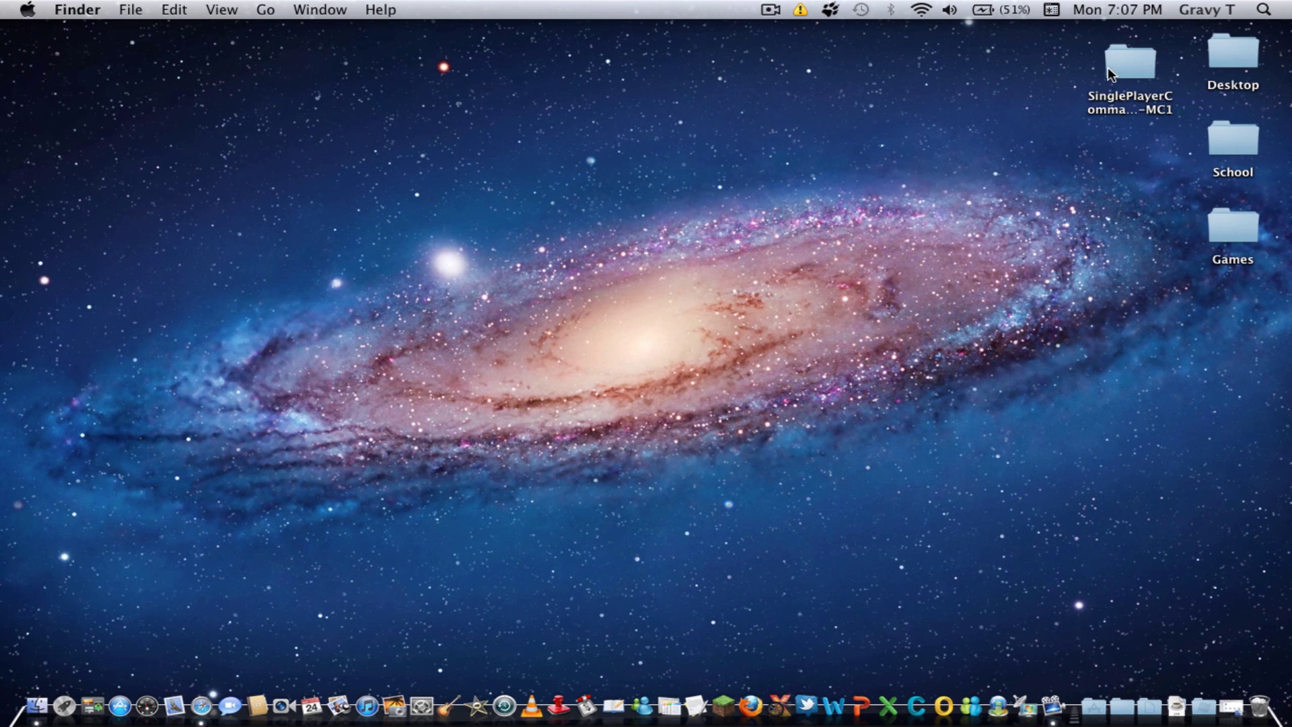
double_click(1125, 58)
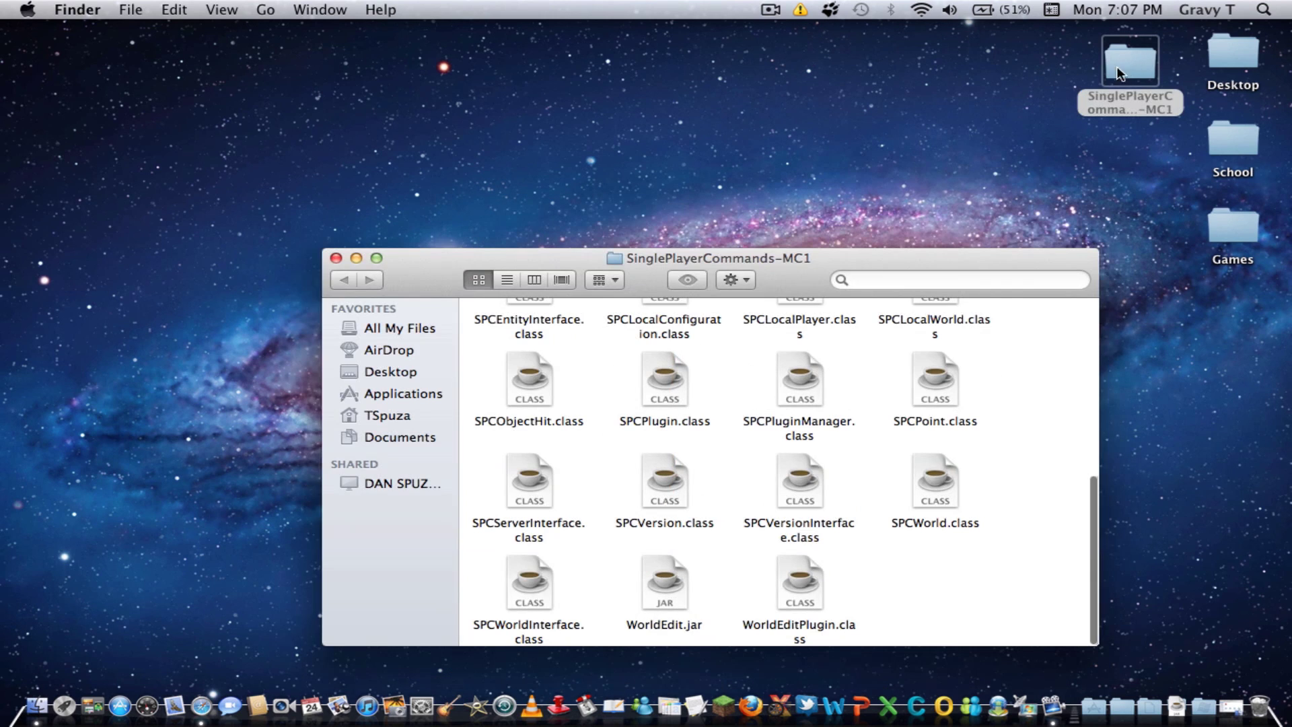
left_click_drag(789, 262, 811, 223)
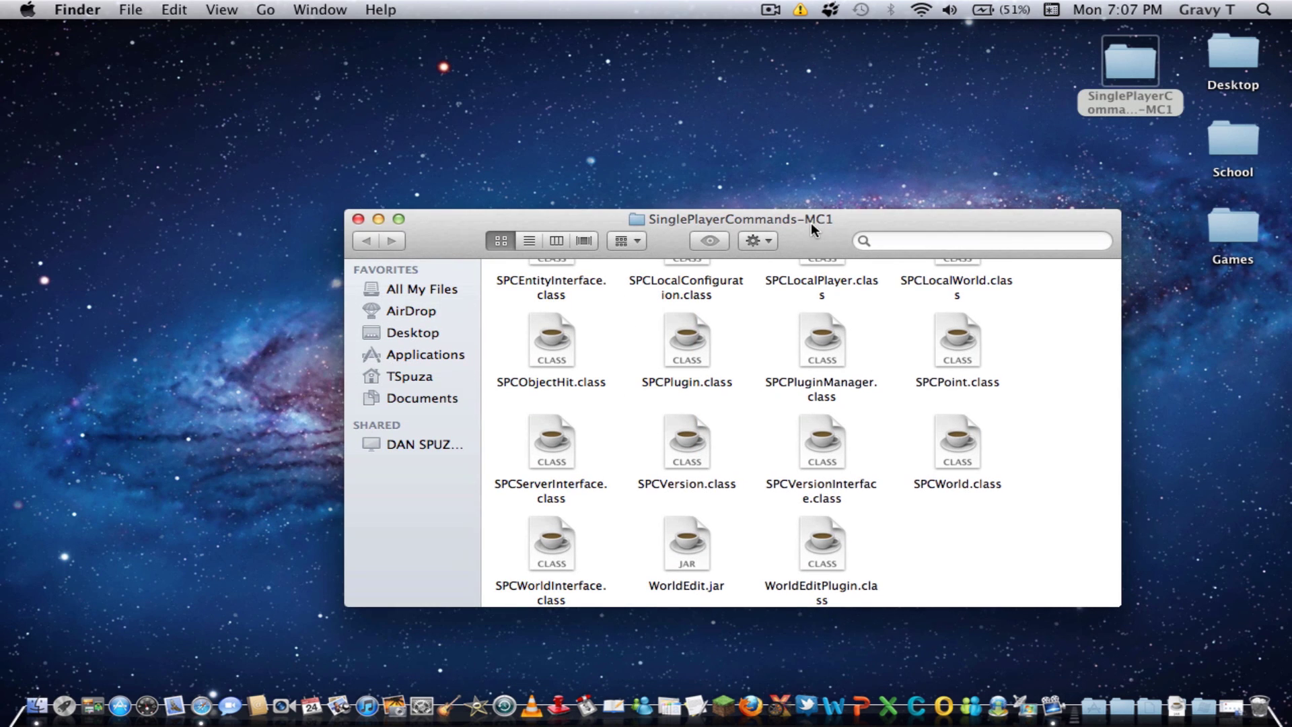
left_click(358, 219)
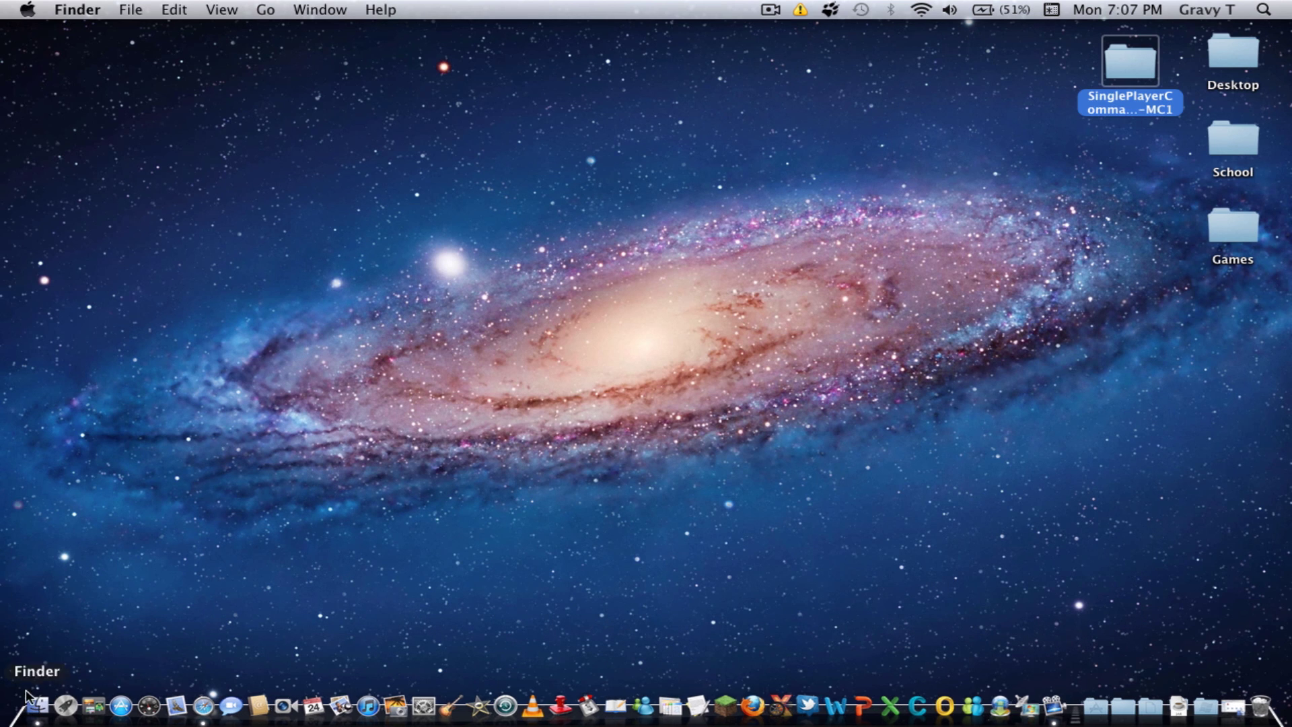
Navigate to Library > Application Support > minecraft > bin containing minecraft.jar
left_click(31, 698)
type("librar")
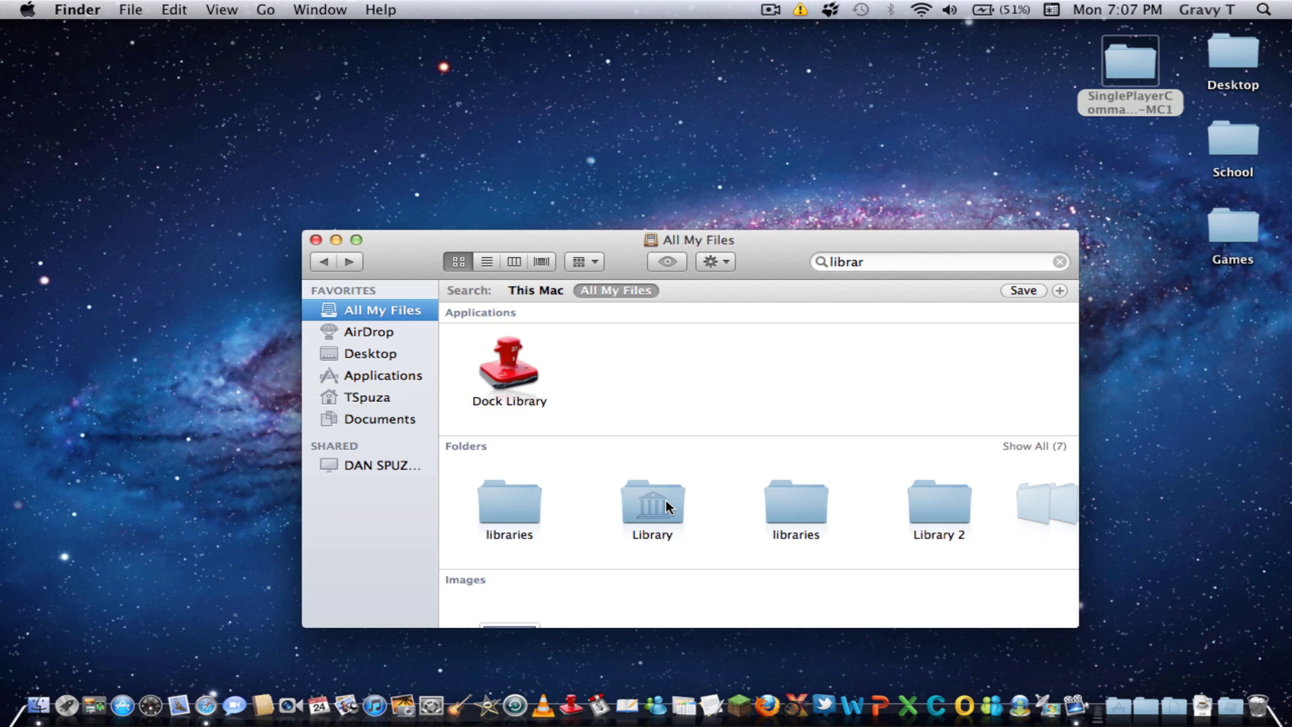
double_click(666, 499)
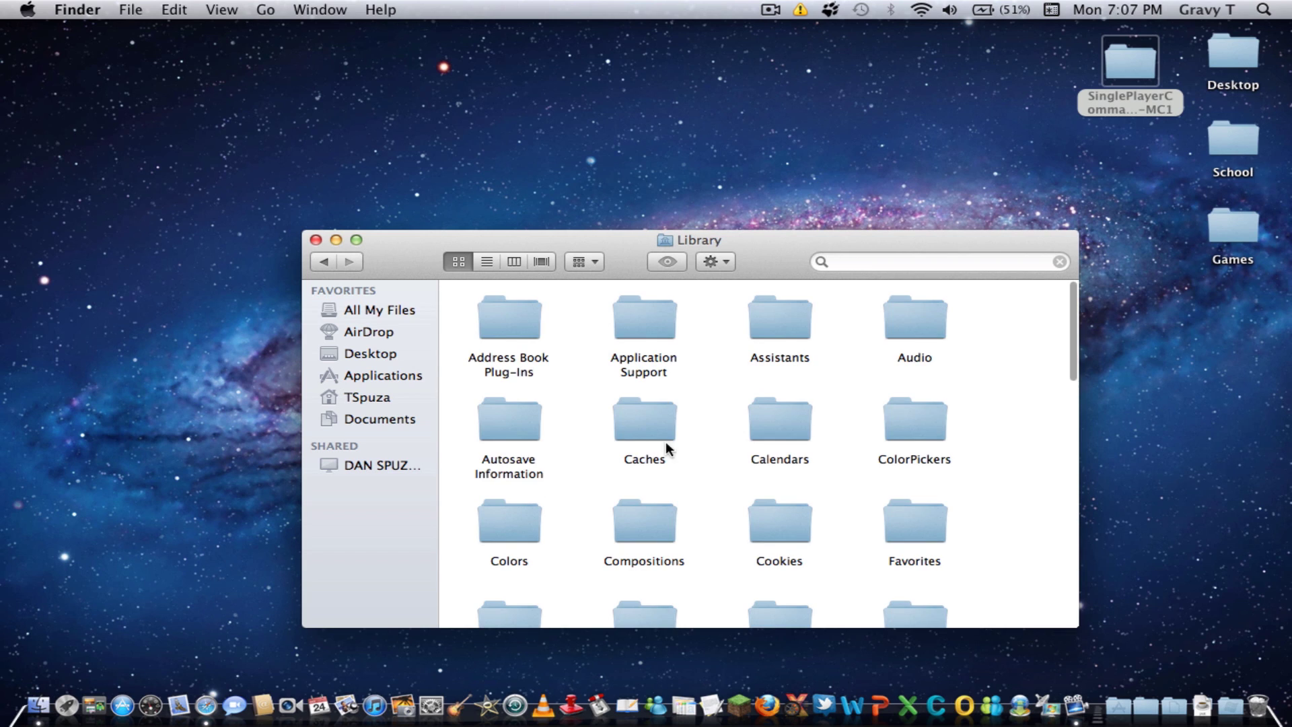
double_click(655, 323)
double_click(905, 397)
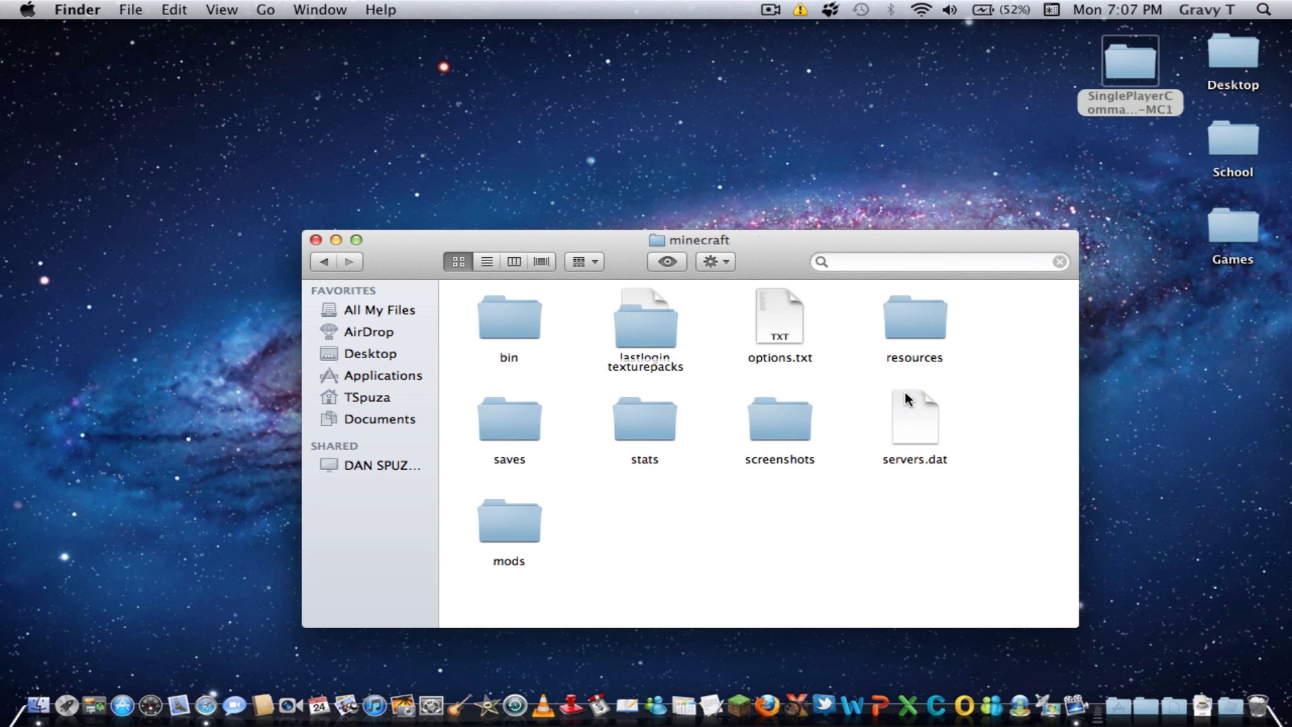
double_click(517, 312)
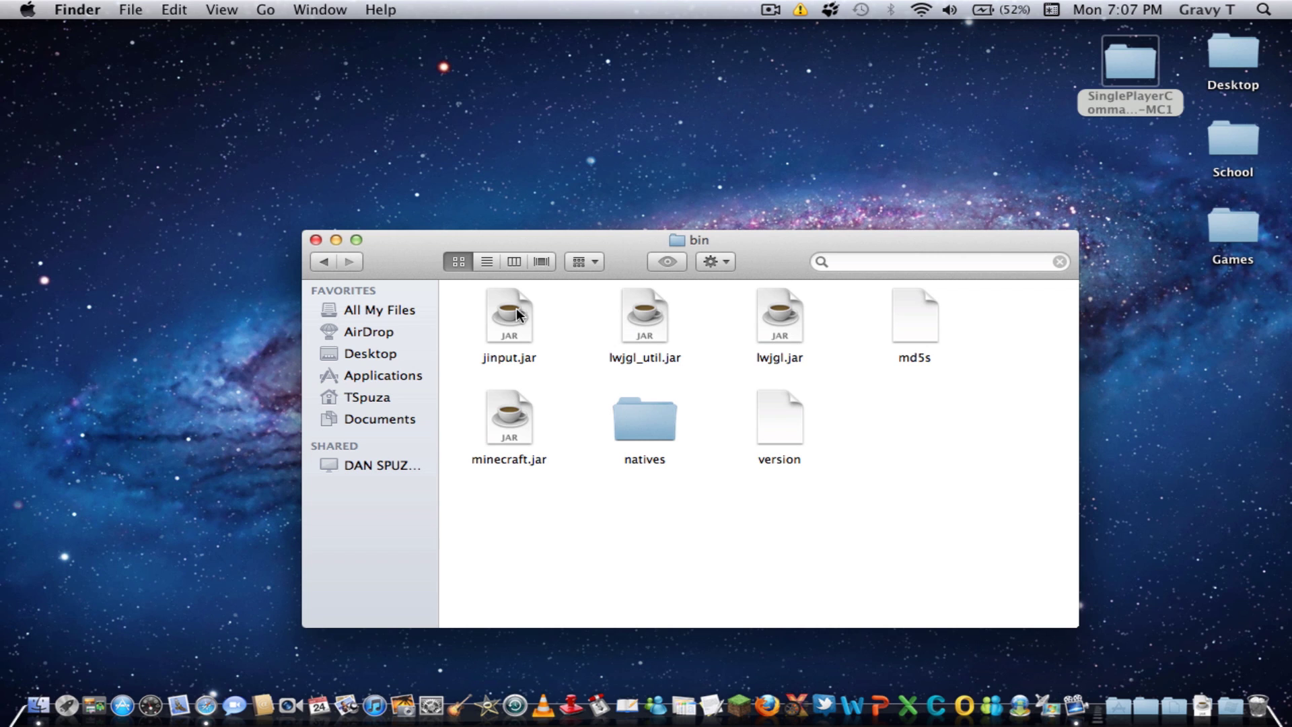
Move readme.txt from the SinglePlayerCommands-MC1 folder to the Trash
double_click(1118, 71)
scroll(1000, 302, "up", 10)
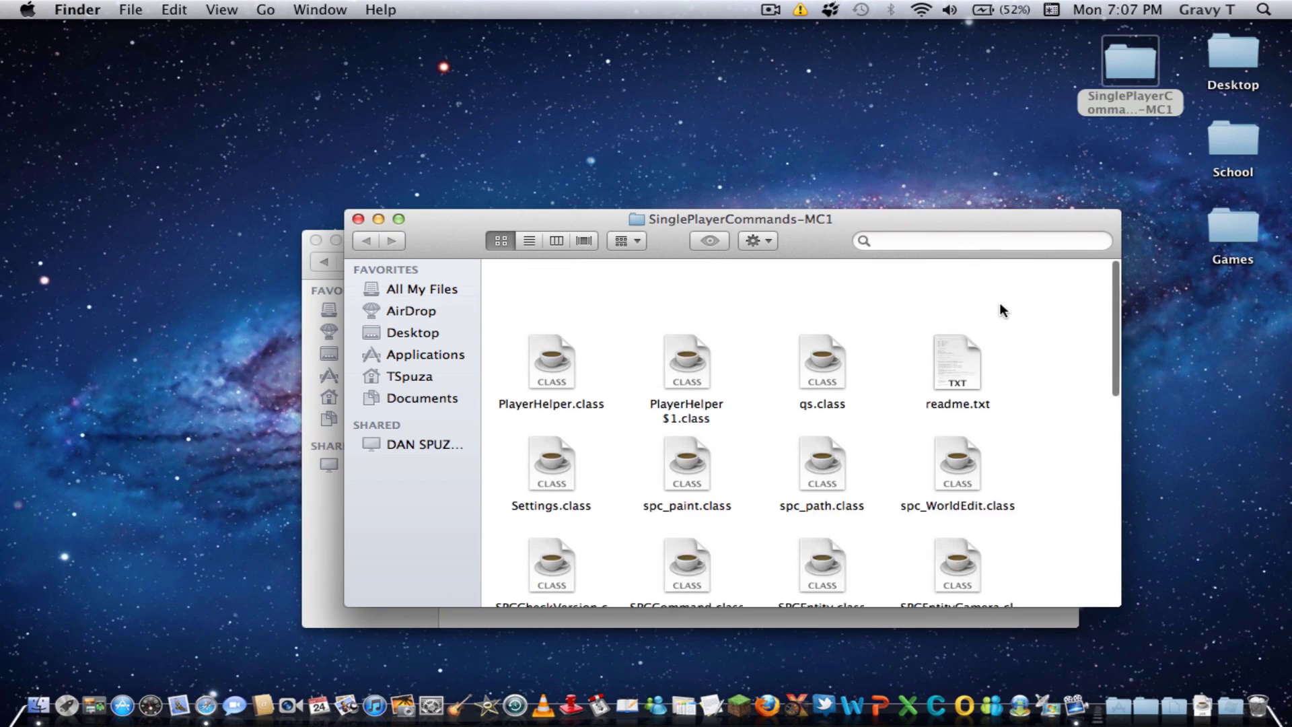
left_click(958, 293)
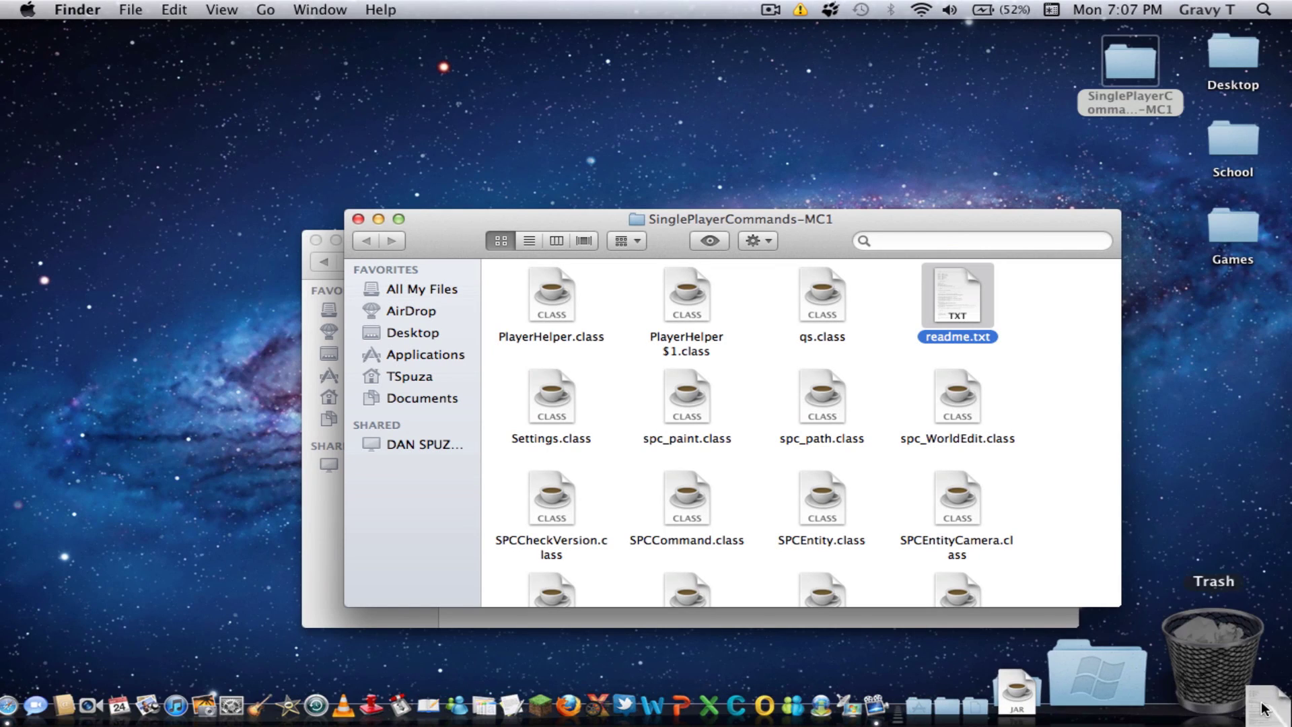
left_click_drag(1285, 705, 1207, 676)
left_click_drag(808, 238, 993, 121)
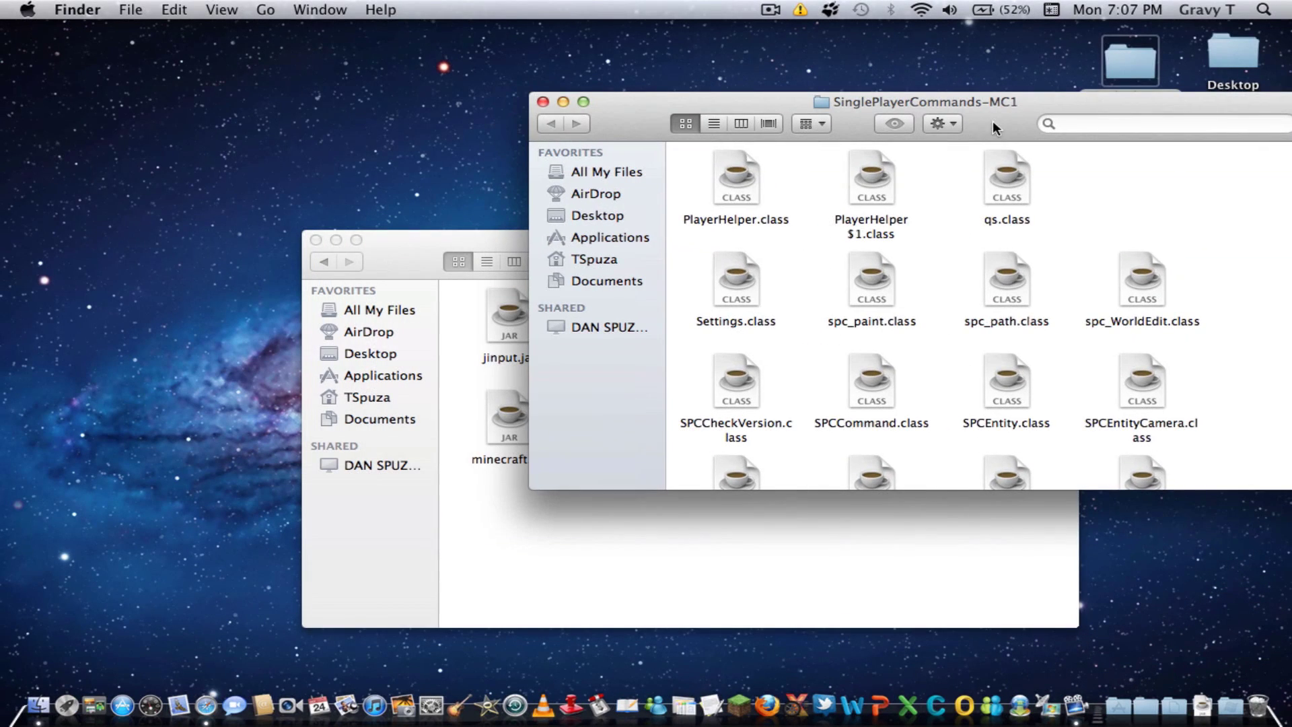
scroll(1003, 310, "down", 5)
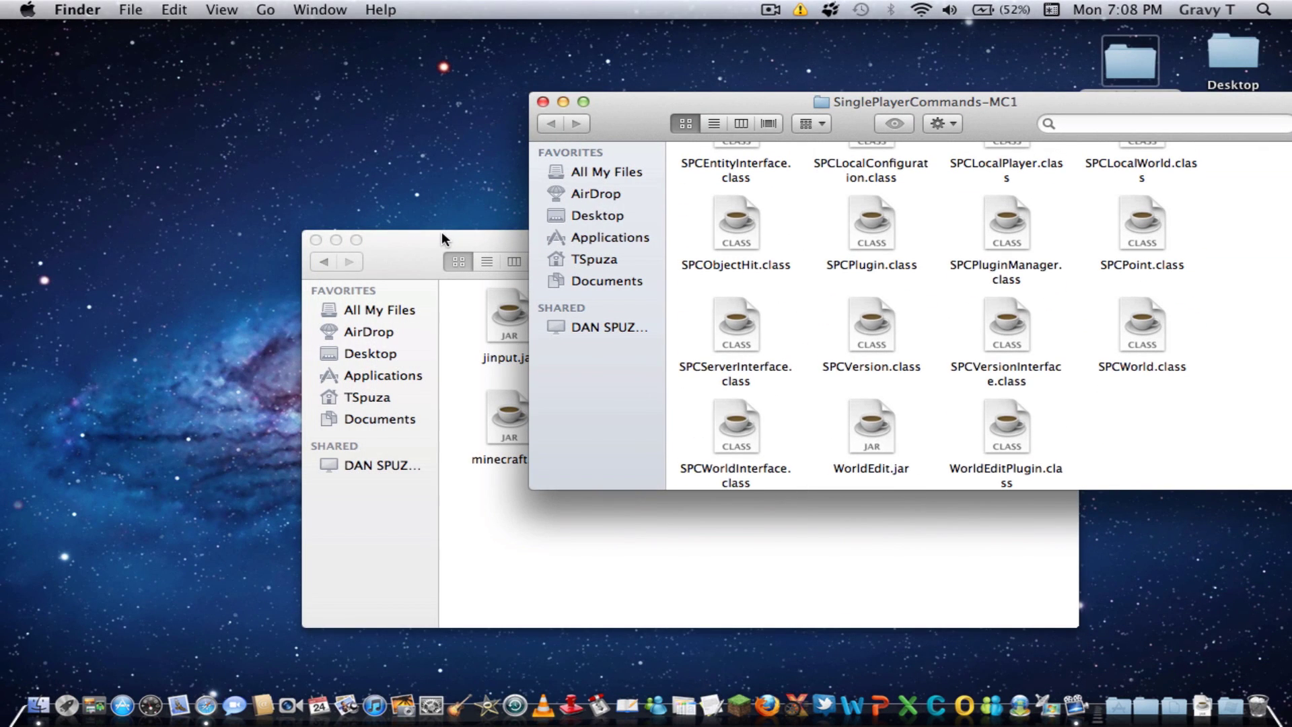
Copy WorldEdit.jar from the mod folder into the bin folder beside minecraft.jar
left_click_drag(441, 234, 239, 266)
left_click(915, 419)
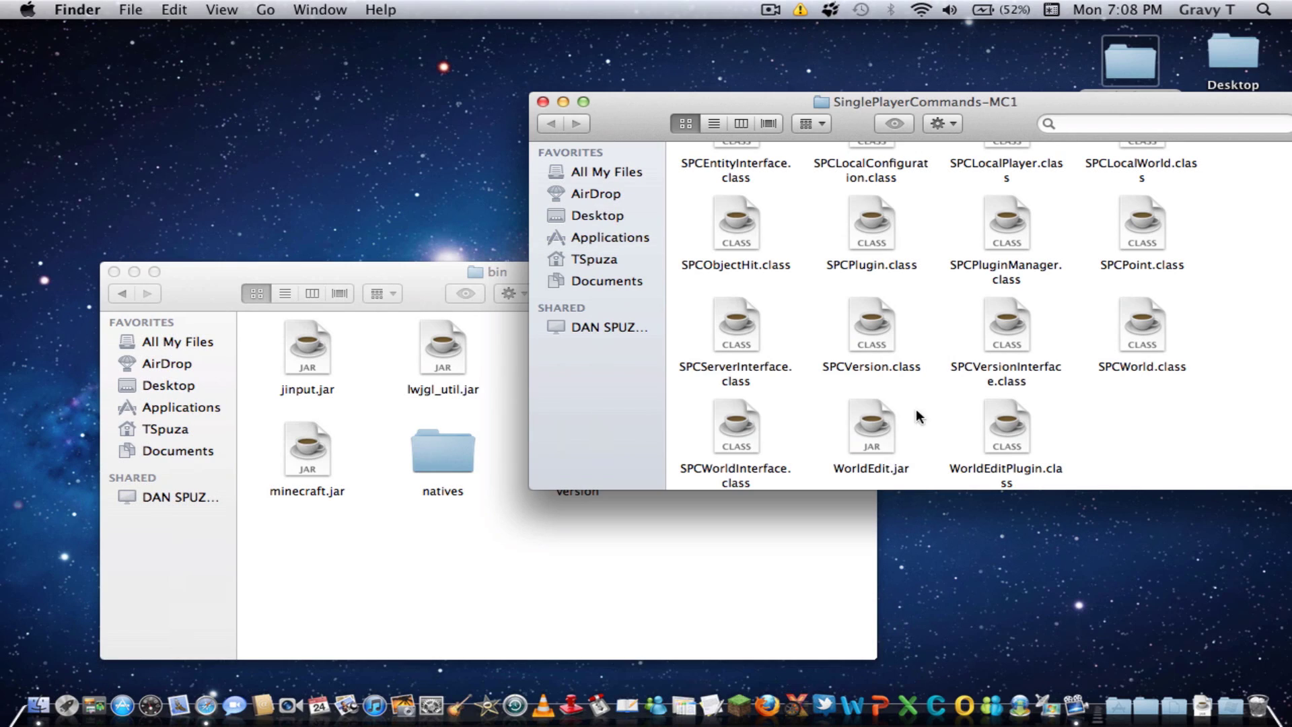
mouse_move(888, 429)
left_mouse_down()
mouse_move(278, 563)
mouse_move(339, 560)
left_mouse_up()
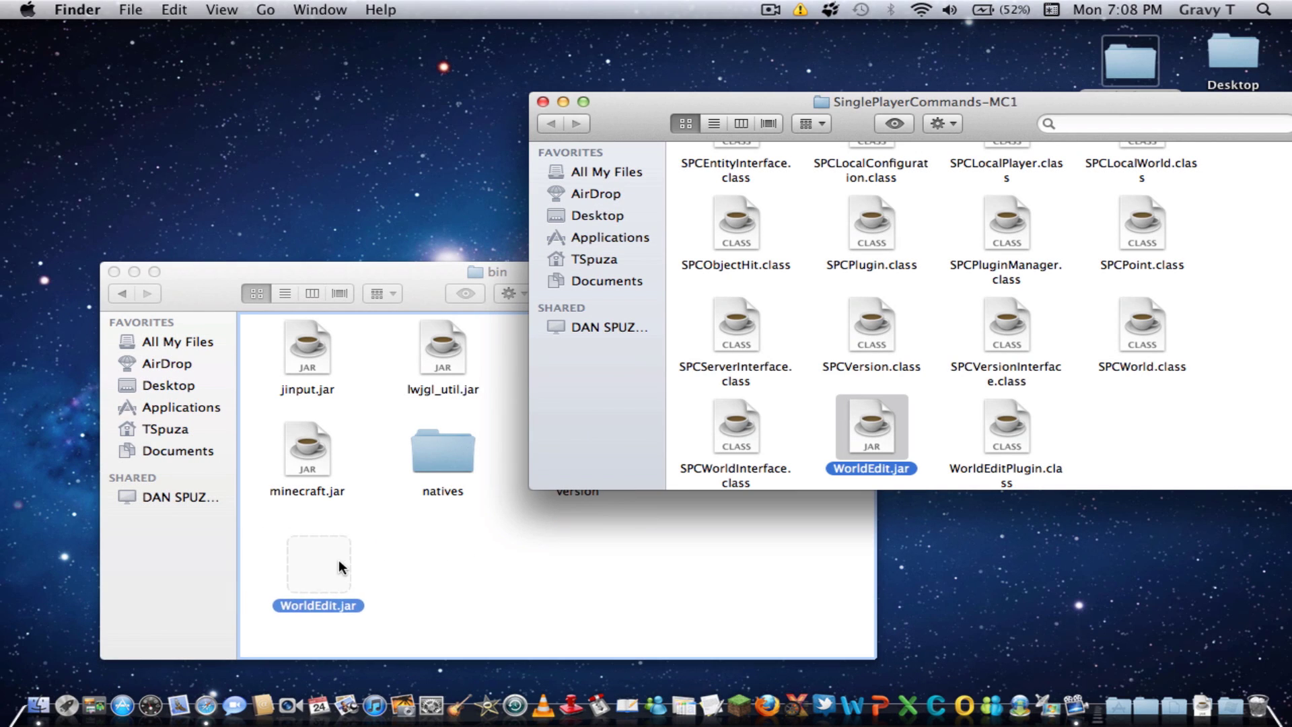
left_click(405, 576)
Rename minecraft.jar to minecraft.zip, accepting the .zip extension
left_click(340, 494)
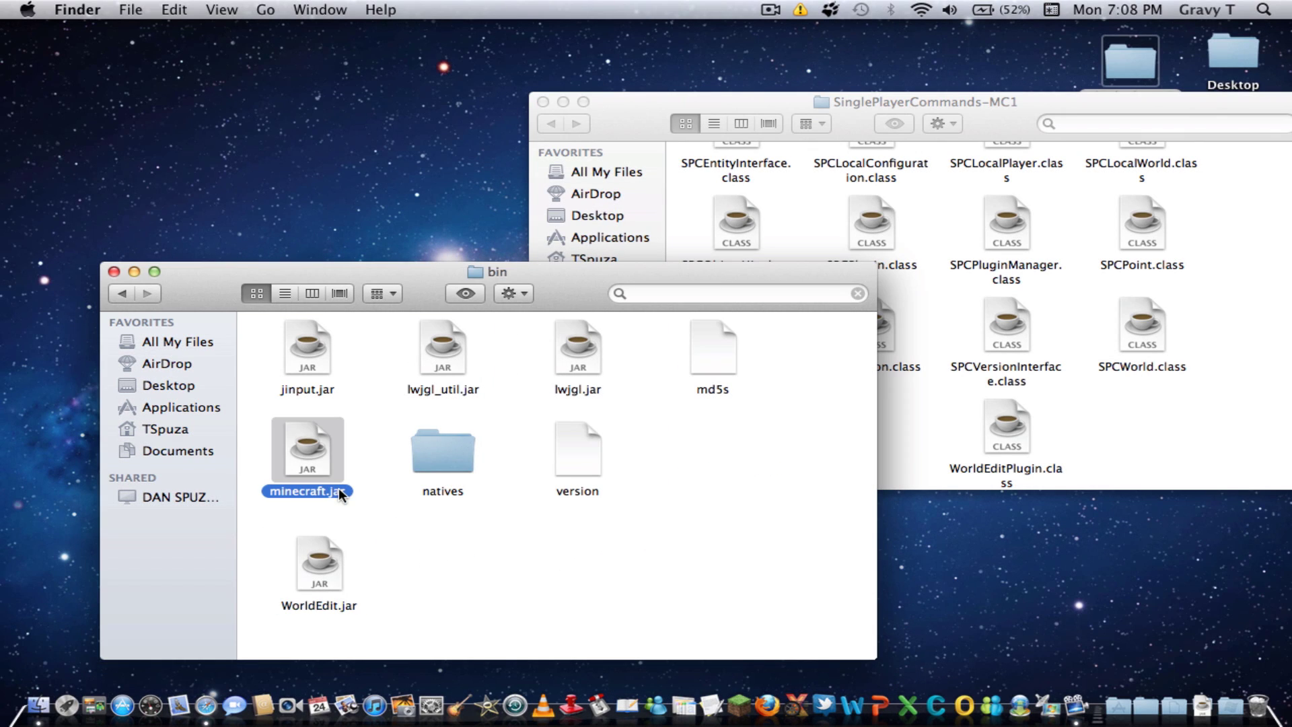
left_click(338, 492)
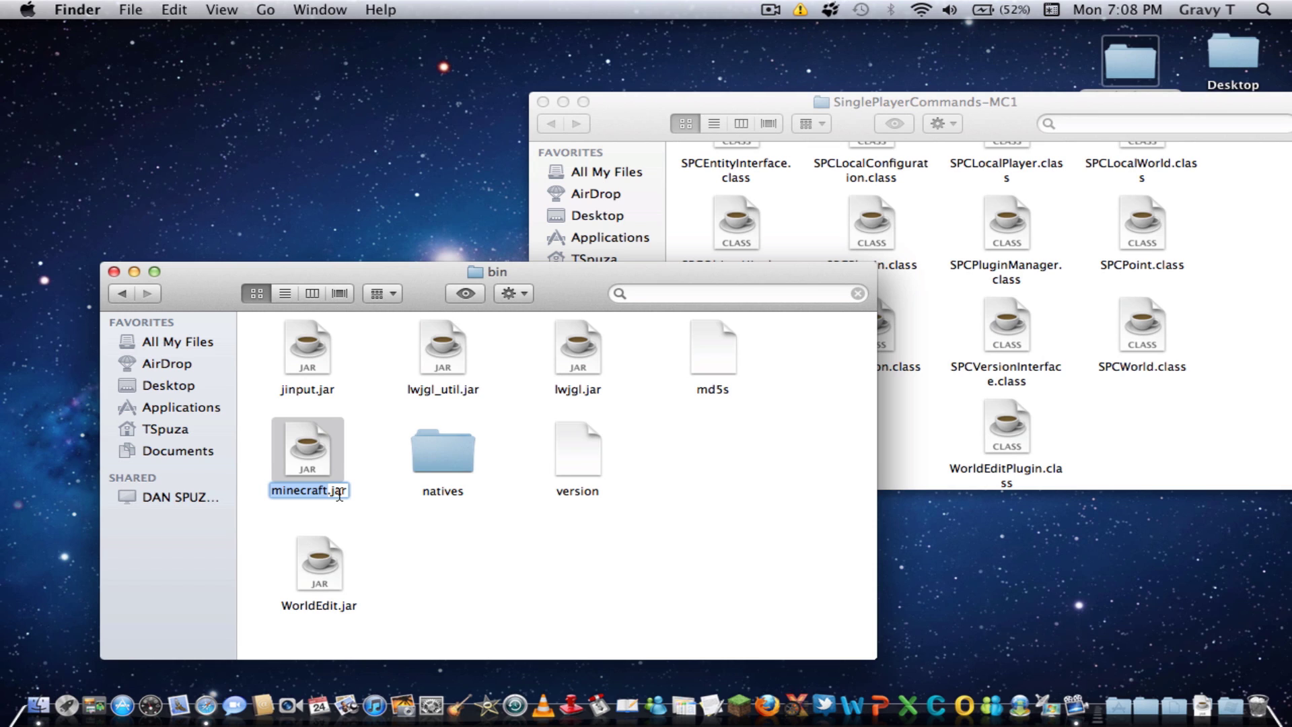
left_click(346, 494)
key("BackSpace")
key("BackSpace")
key("BackSpace")
type("zip")
key("Return")
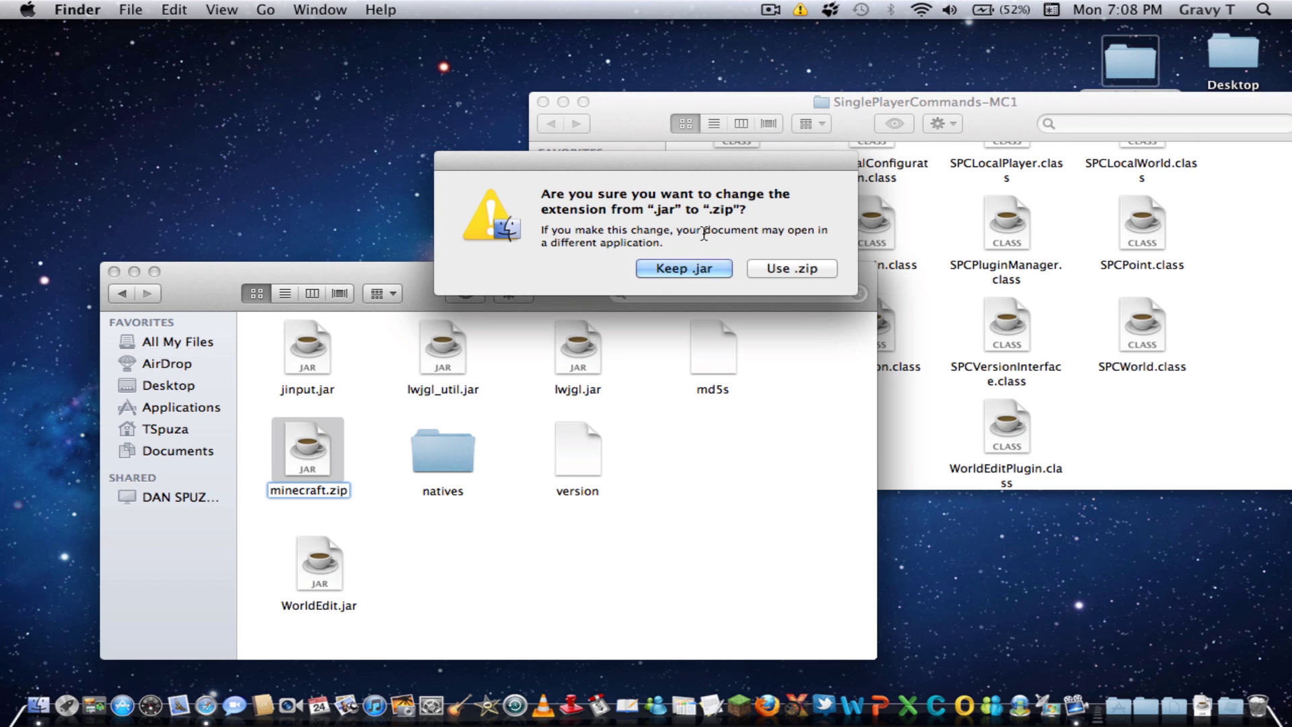
left_click(758, 270)
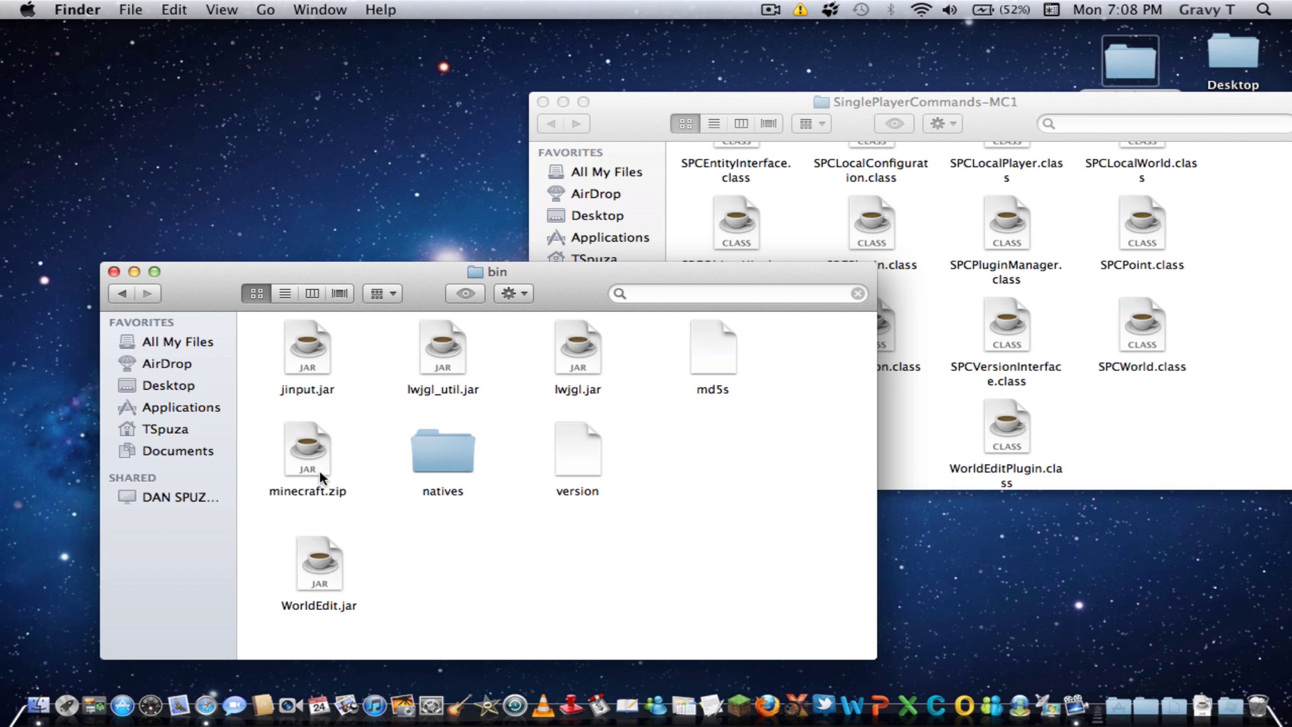
Expand minecraft.zip into a minecraft folder and move the zip archive to the Trash
double_click(308, 450)
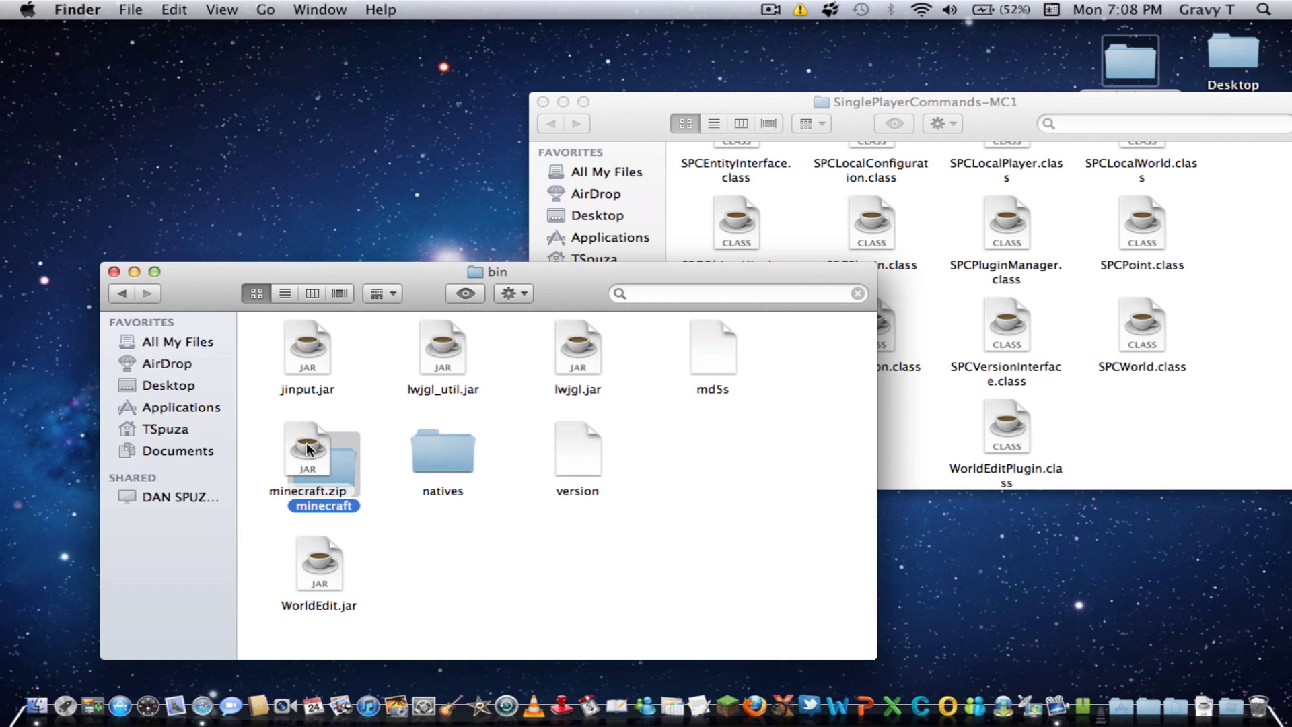
left_click(318, 465)
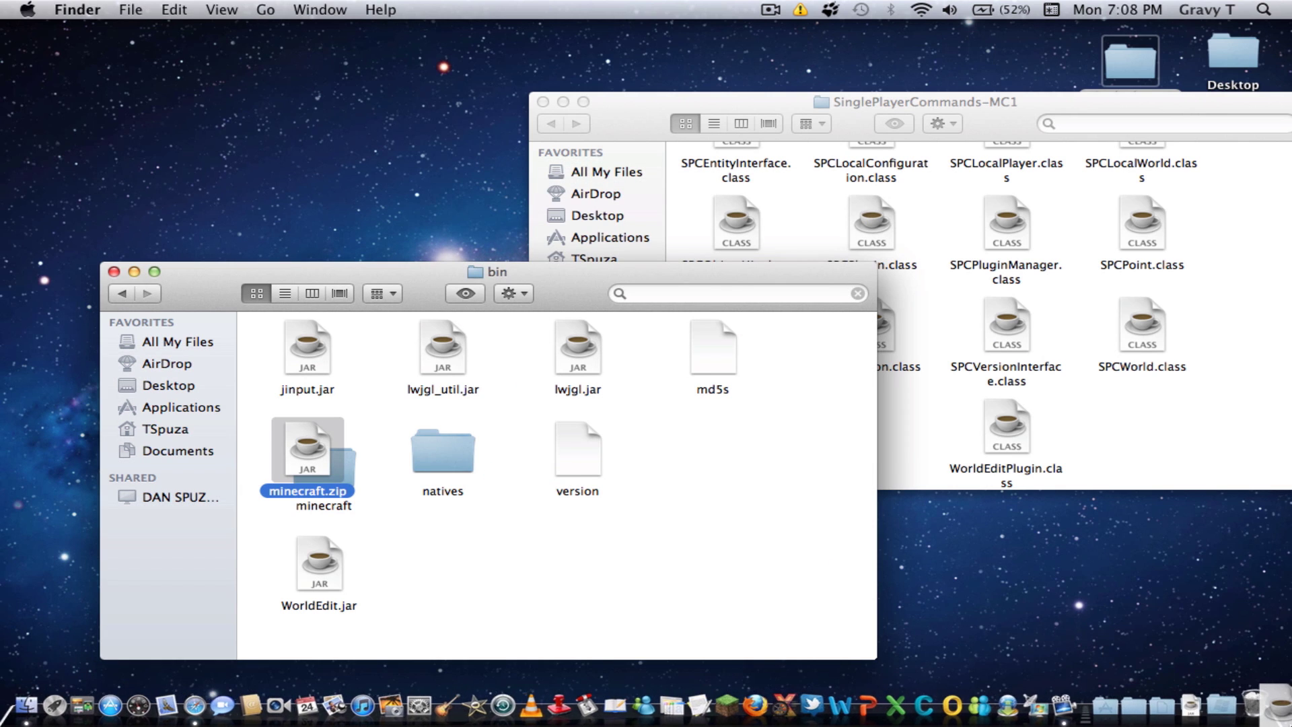
left_click_drag(1270, 714, 1232, 672)
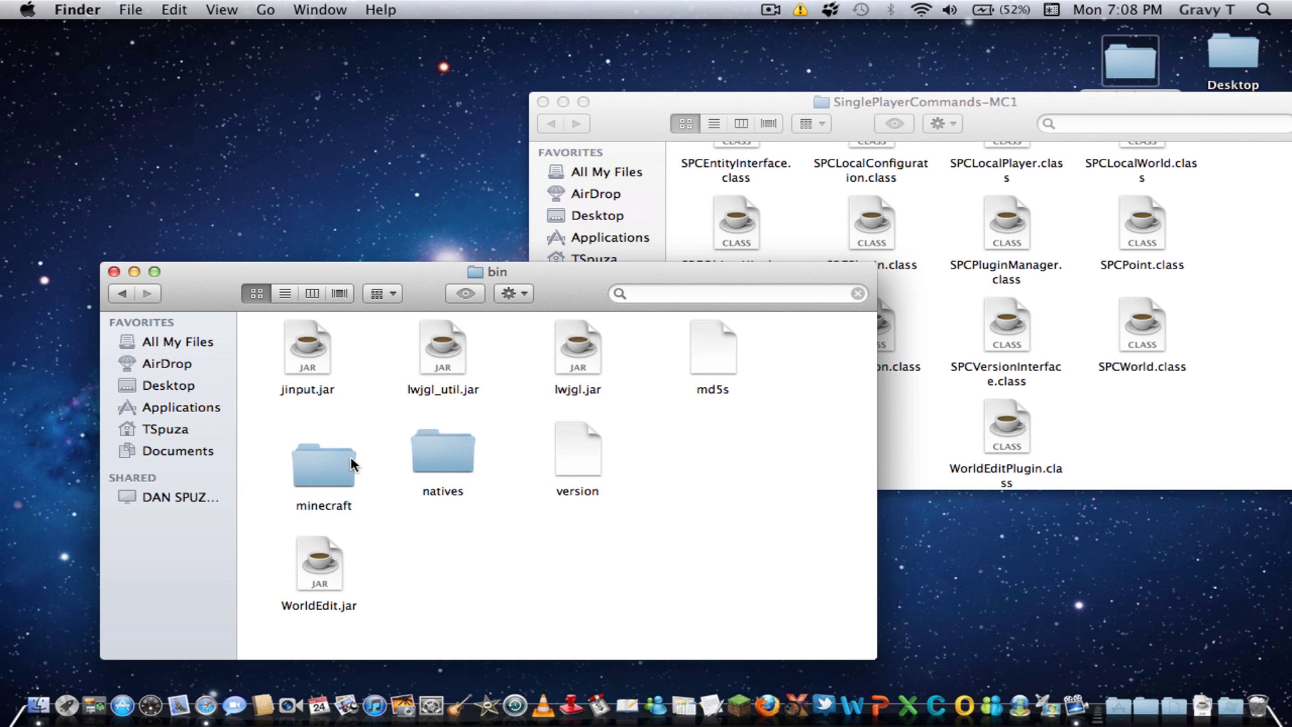
Rename the extracted minecraft folder to minecraft.jar, keeping the extension, and view its class files
left_click(351, 504)
left_click(349, 506)
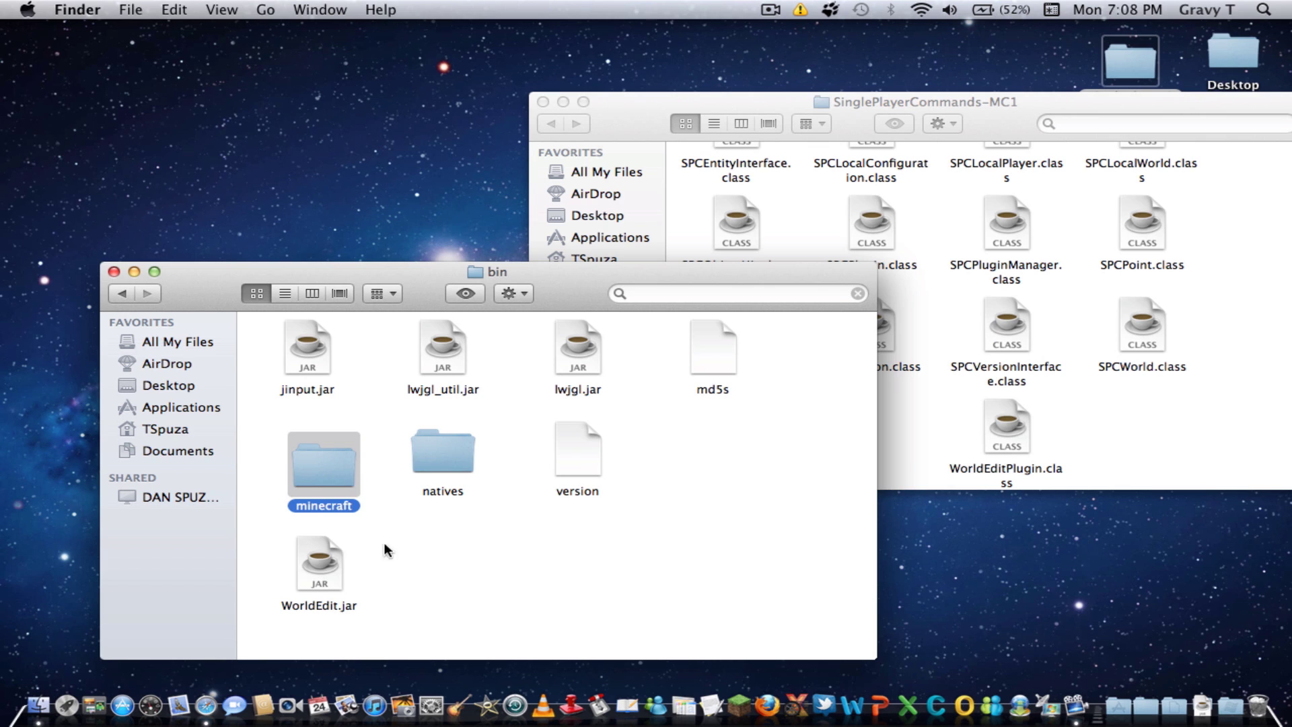
key("Right")
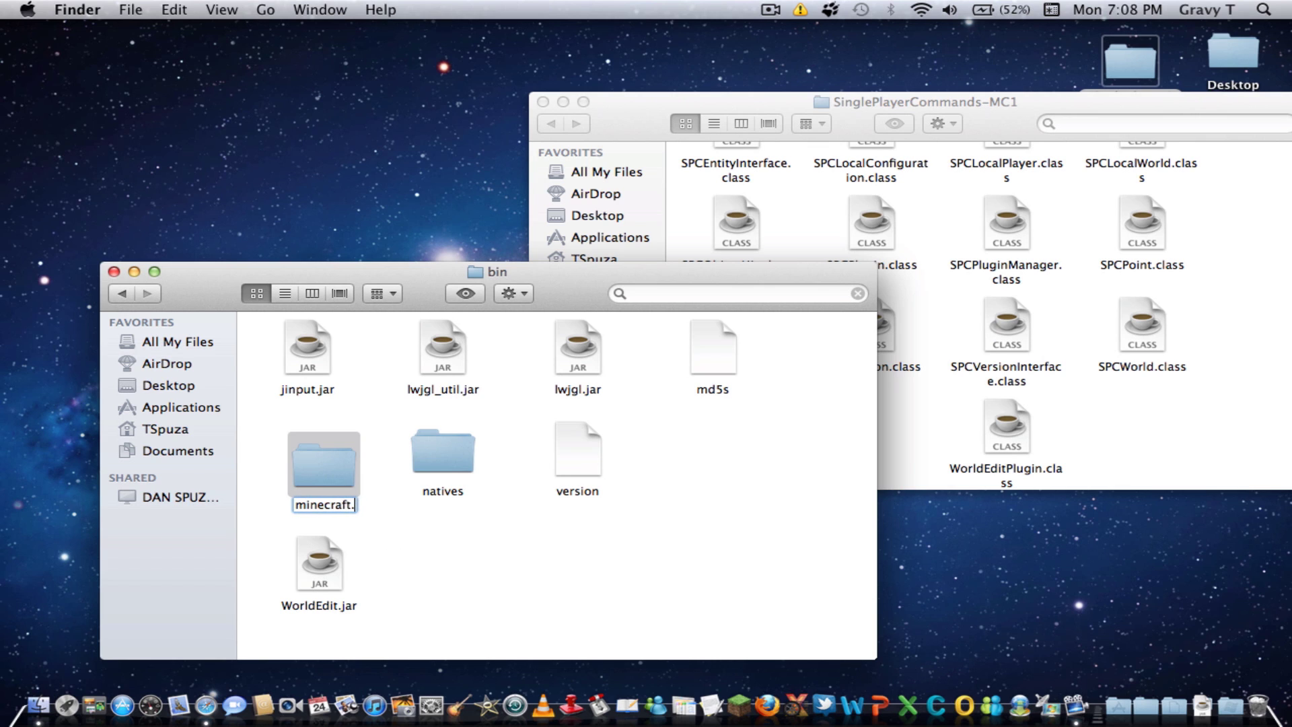
type(".jar")
key("Return")
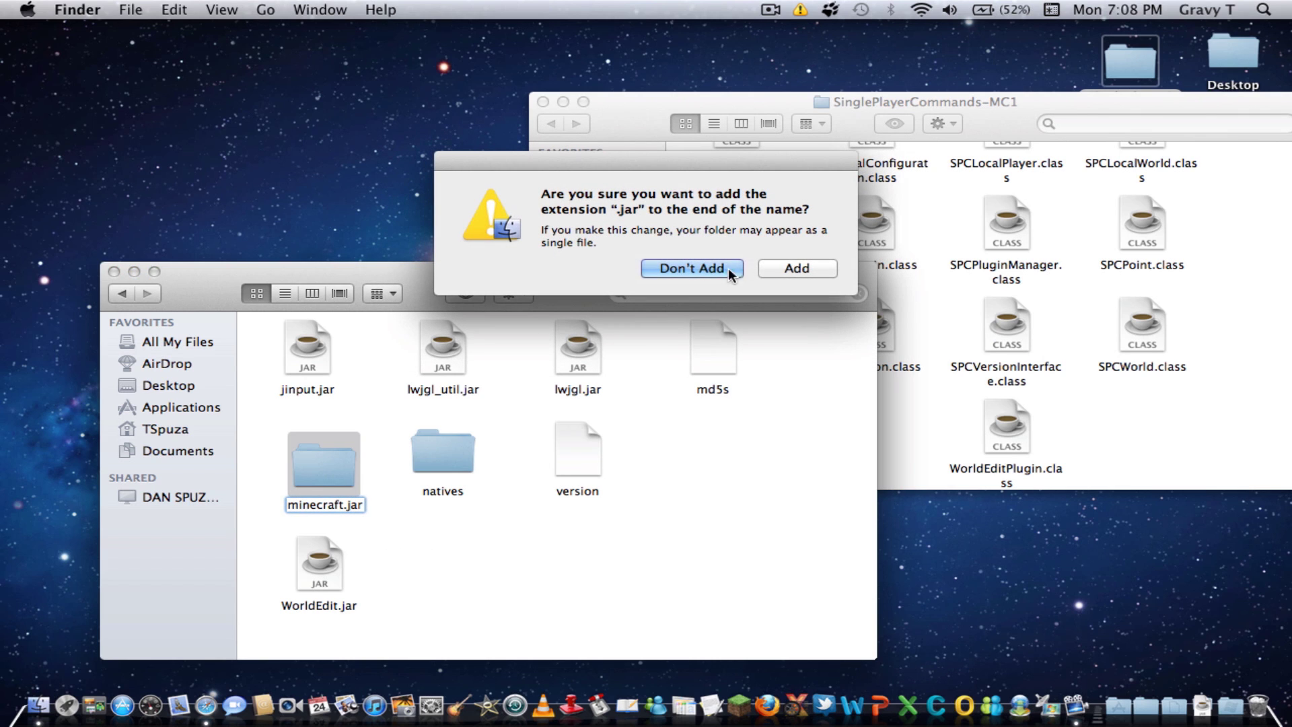
left_click(791, 261)
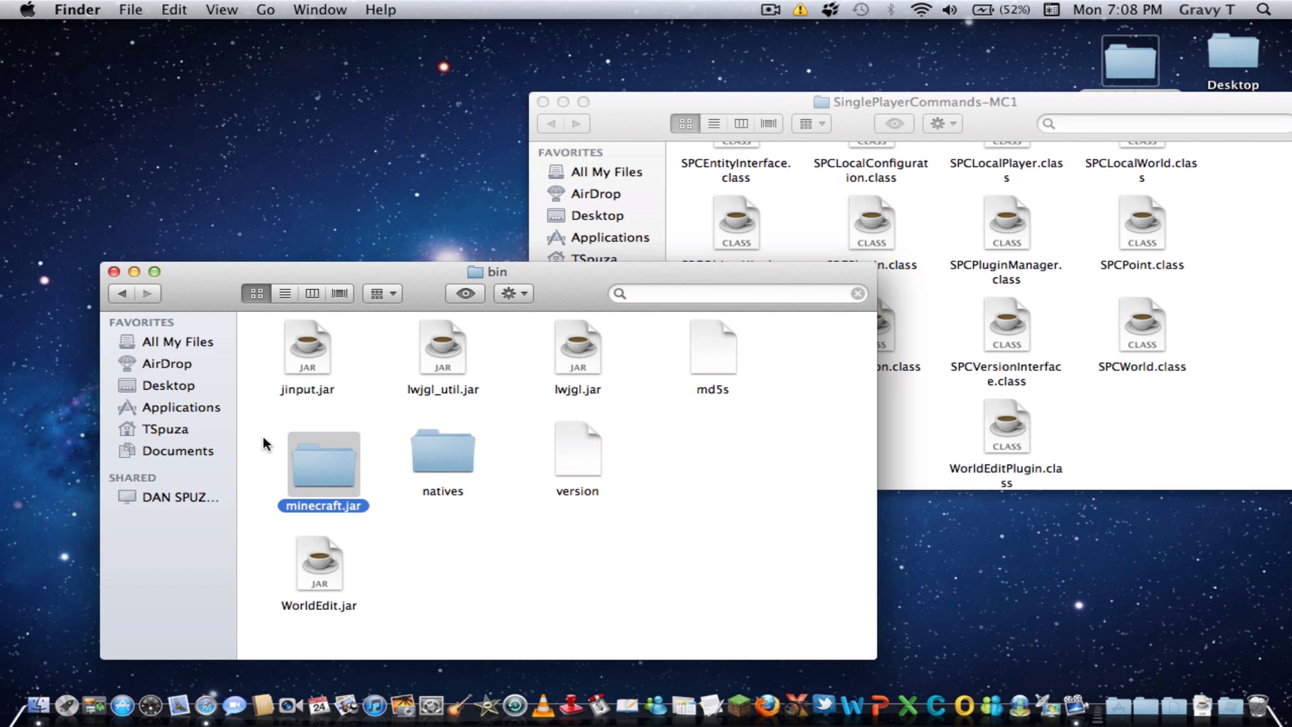
double_click(303, 465)
Copy all Single Player Commands class files into minecraft.jar, replacing existing files
left_click(1181, 464)
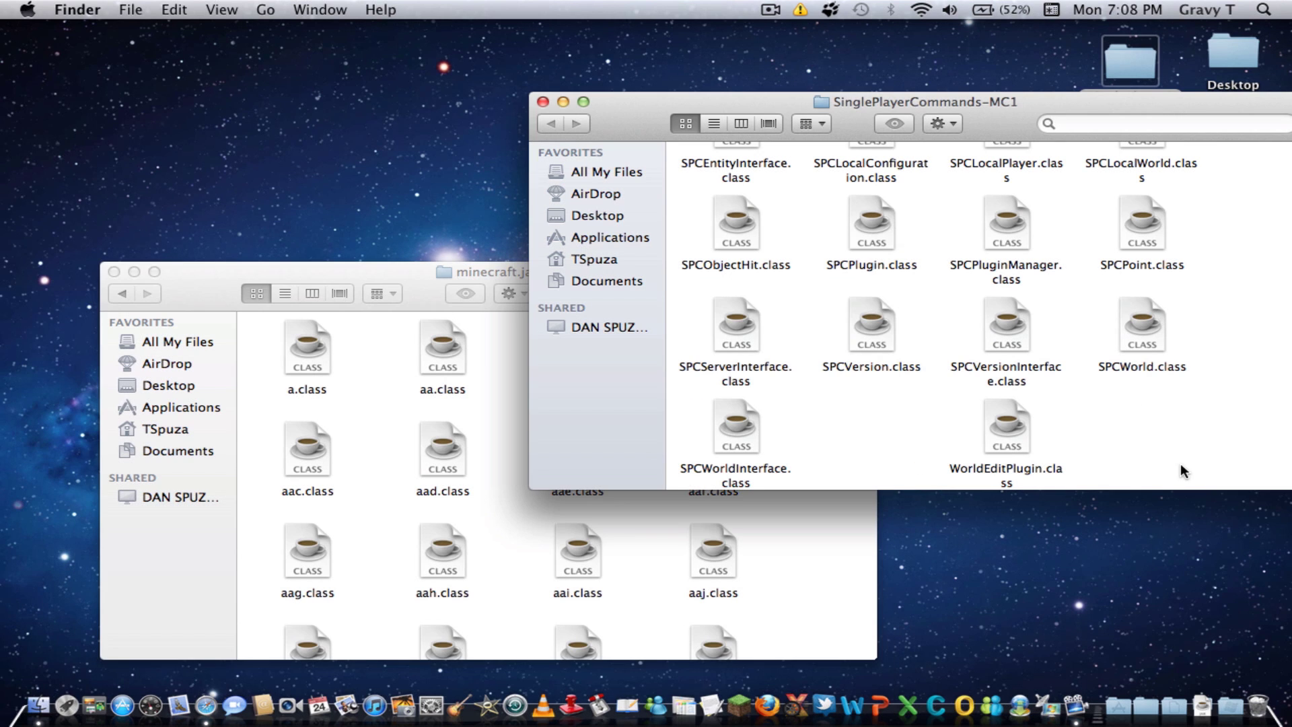
mouse_move(1175, 464)
left_mouse_down()
mouse_move(711, 281)
mouse_move(711, 164)
mouse_move(452, 421)
left_mouse_up()
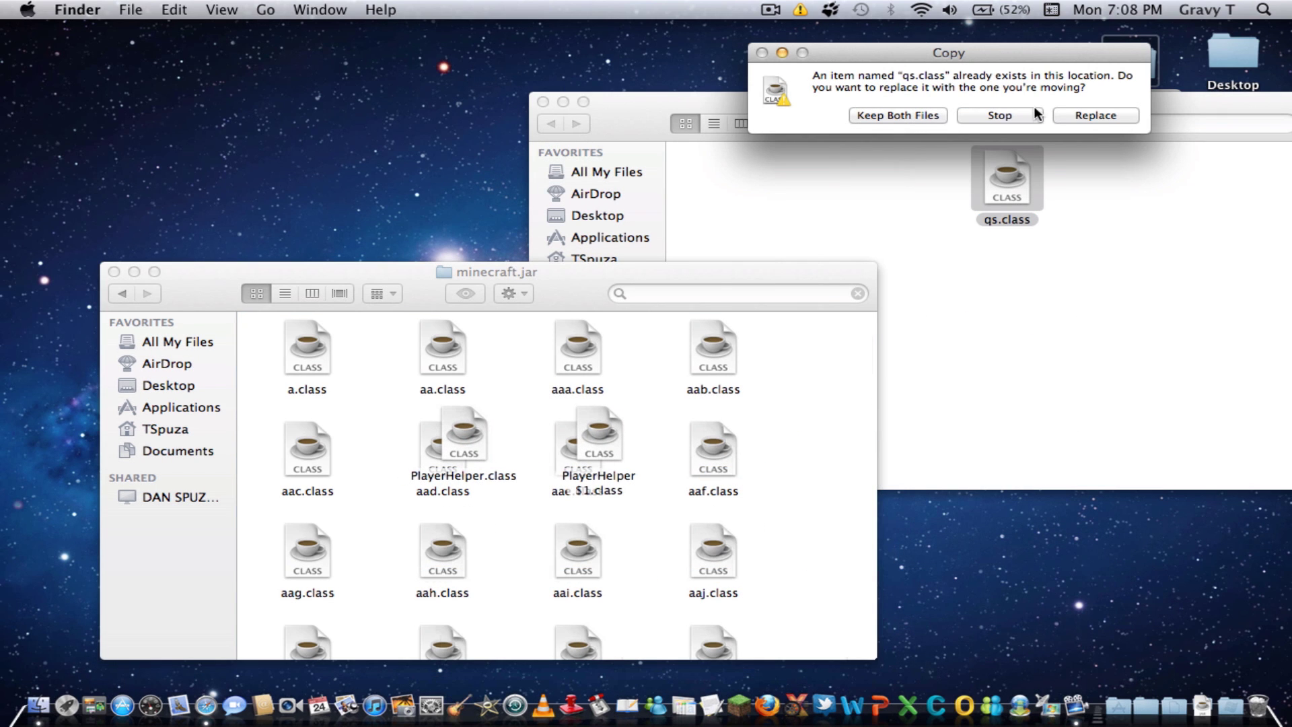
left_click(1099, 115)
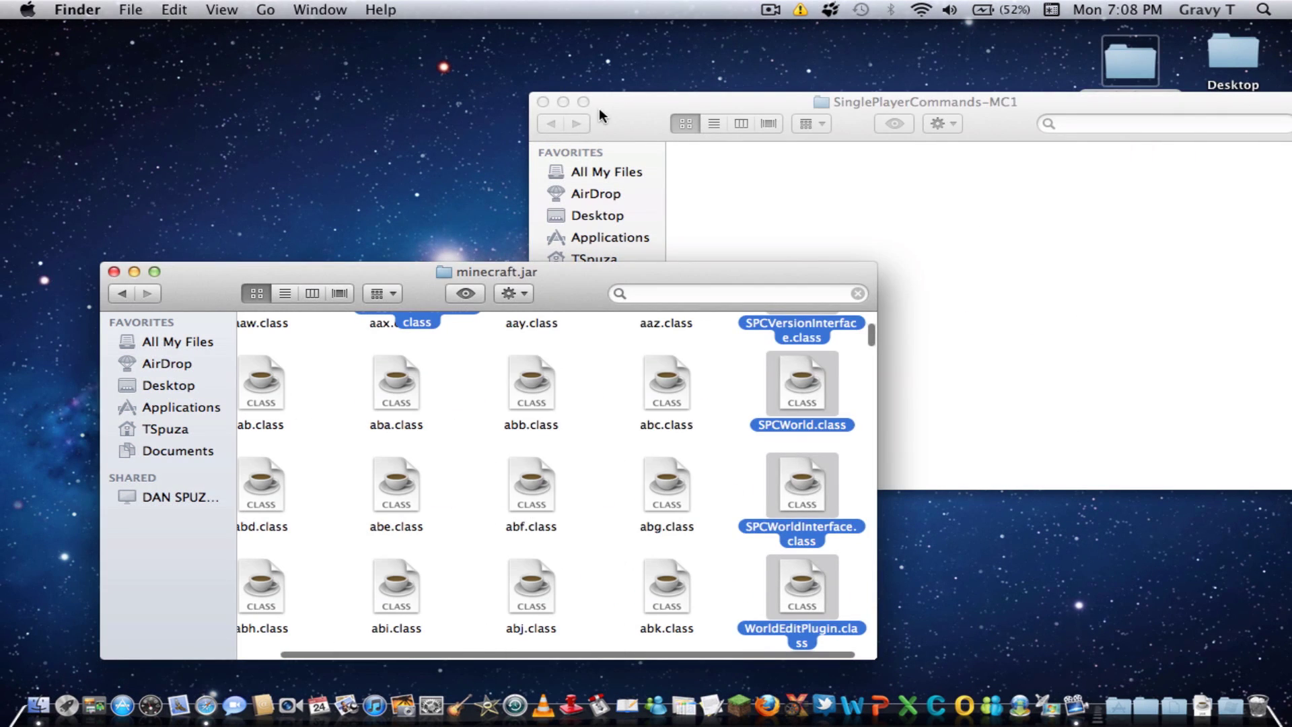
Close both Finder windows and launch Minecraft from the Dock
left_click(600, 107)
left_click(544, 102)
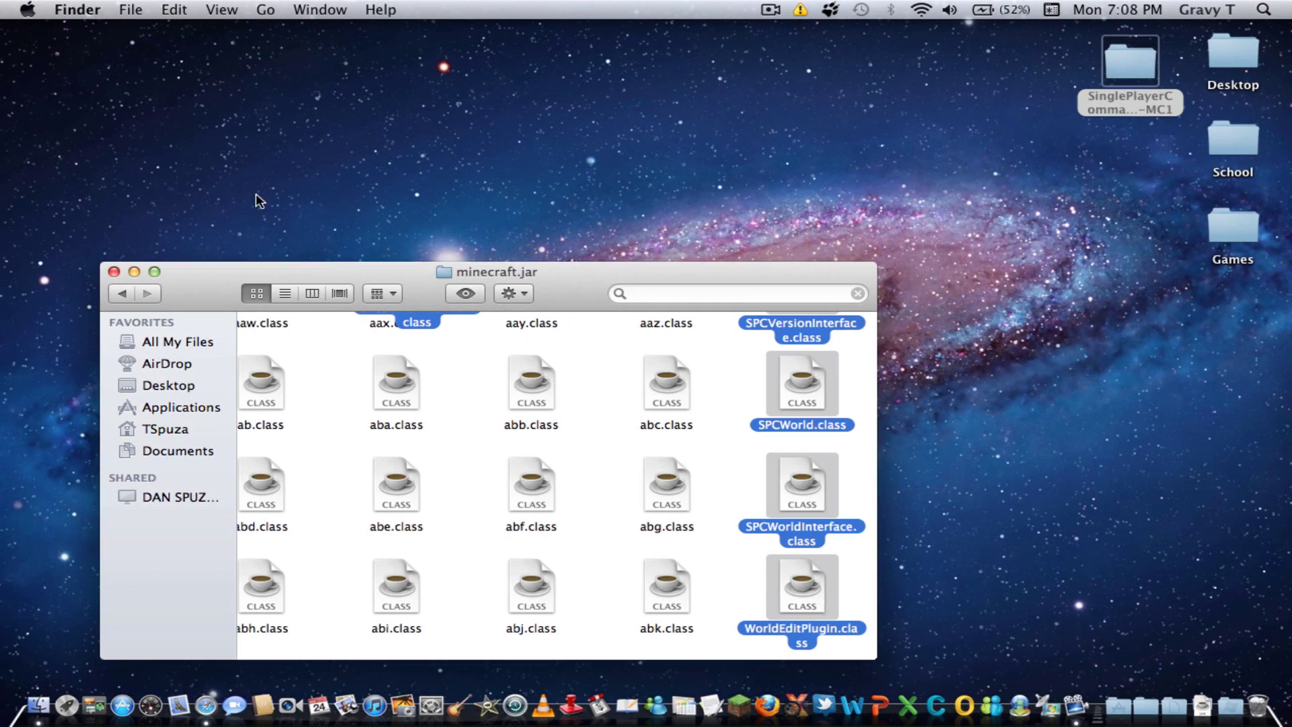
left_click(113, 272)
left_click(742, 704)
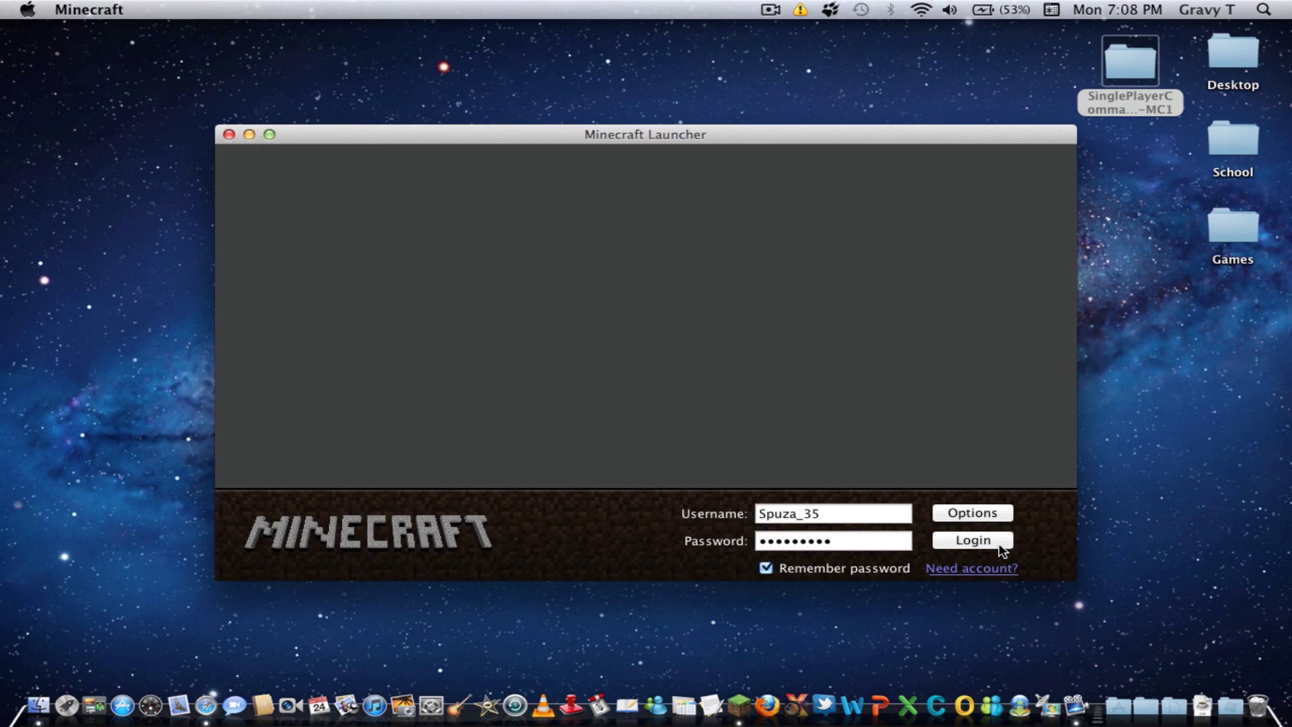
Log in through the Minecraft Launcher, retrying after the failed login
left_click(989, 545)
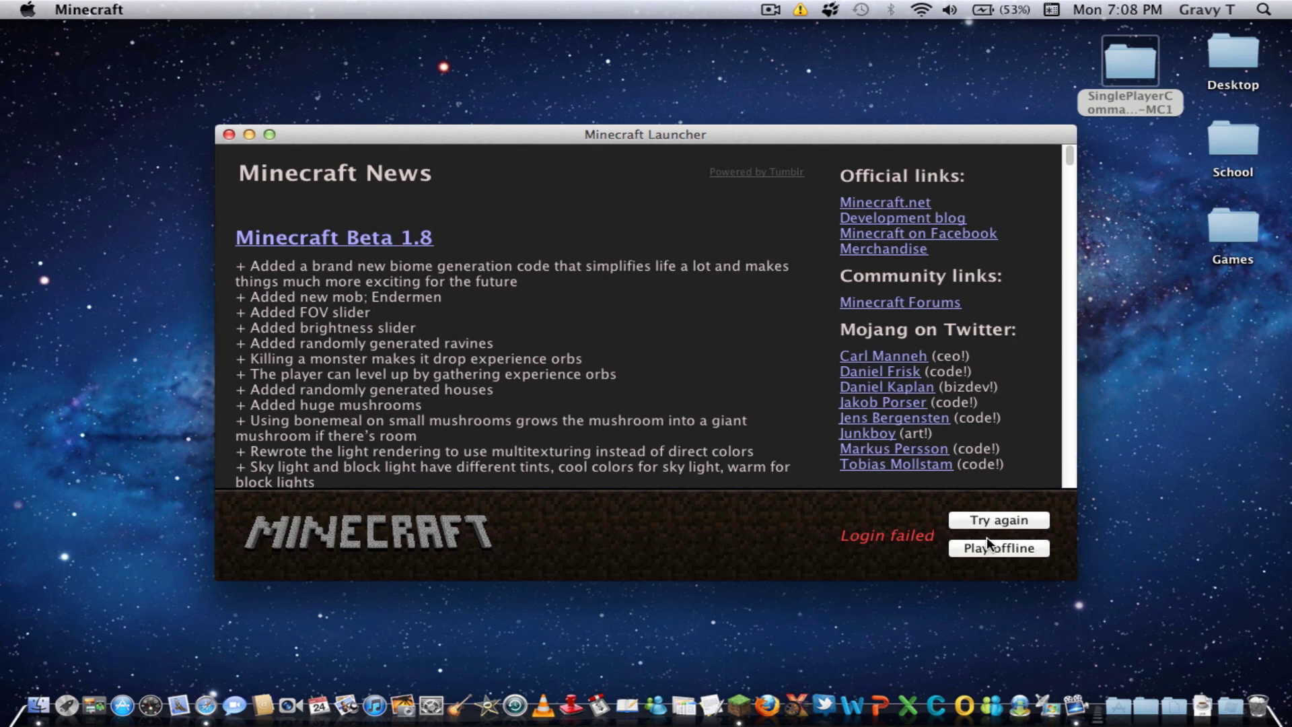
left_click(999, 518)
left_click(984, 543)
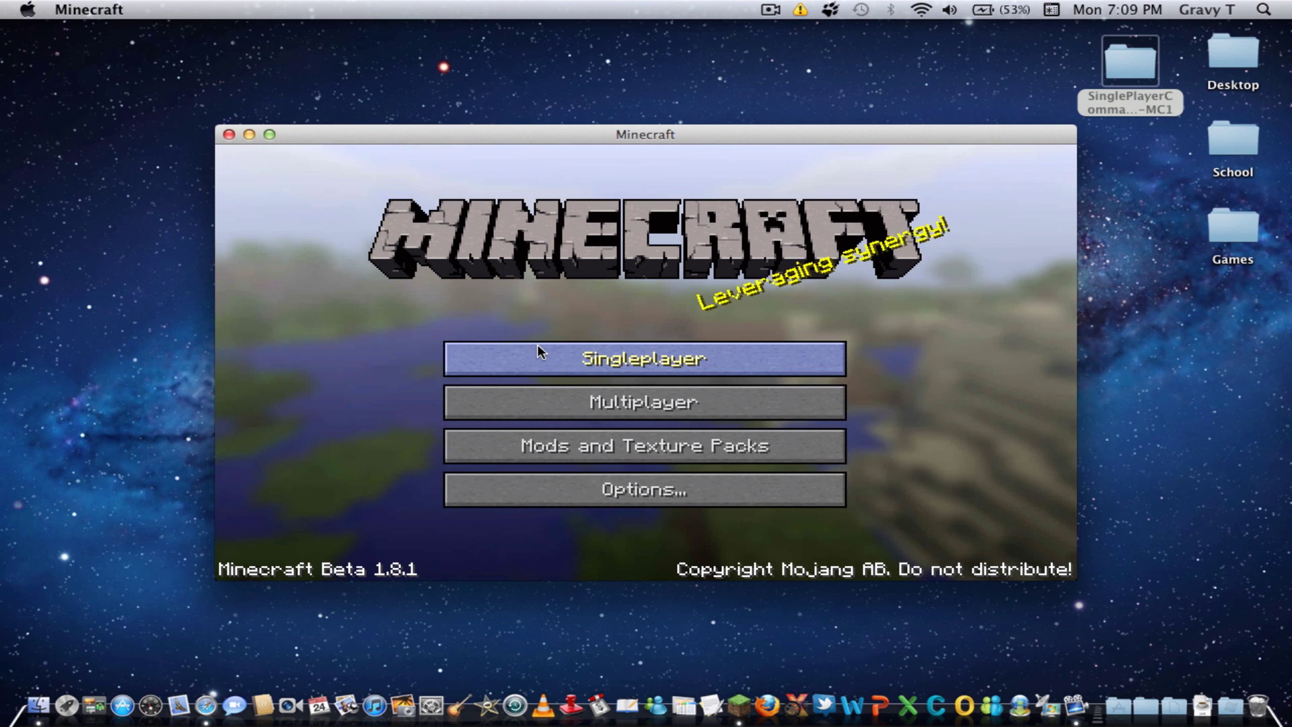
Play the World For Reddit world from the singleplayer list
left_click(539, 347)
left_click(536, 259)
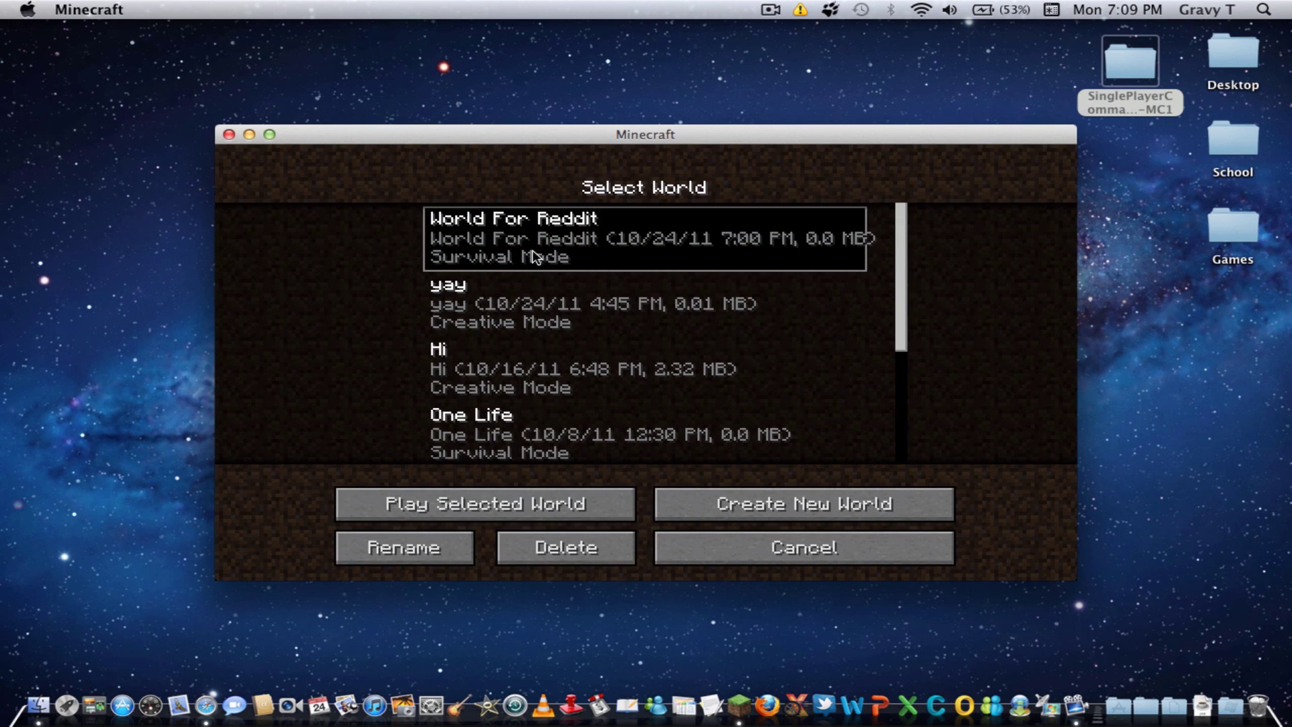
left_click(518, 518)
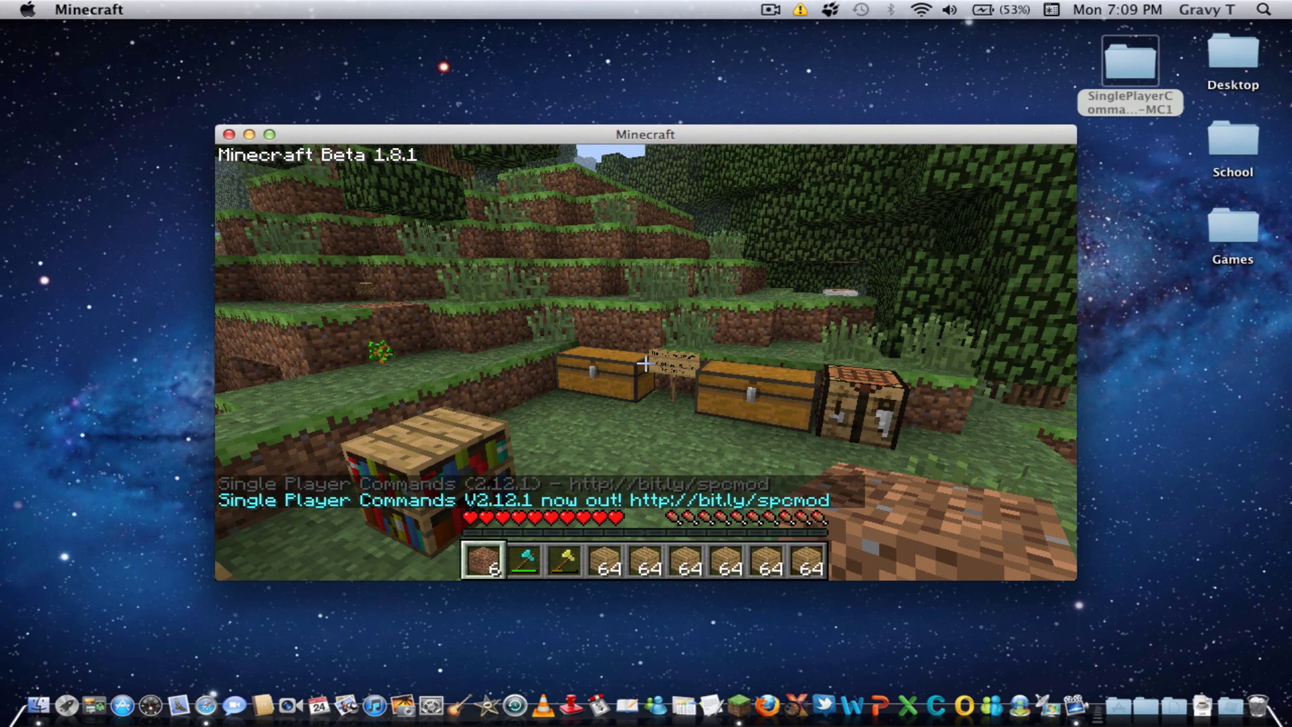
type("/")
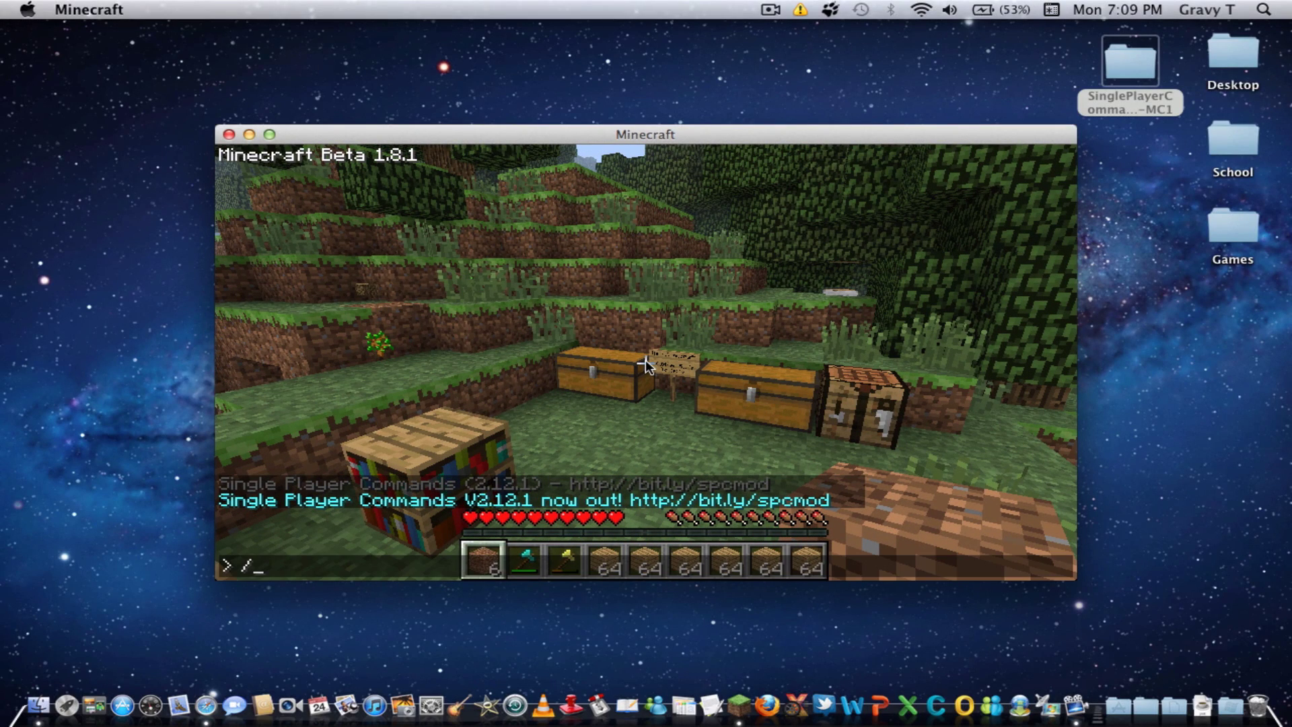
type("help")
Run /help and reopen chat to show the full Single Player Commands list
key("Return")
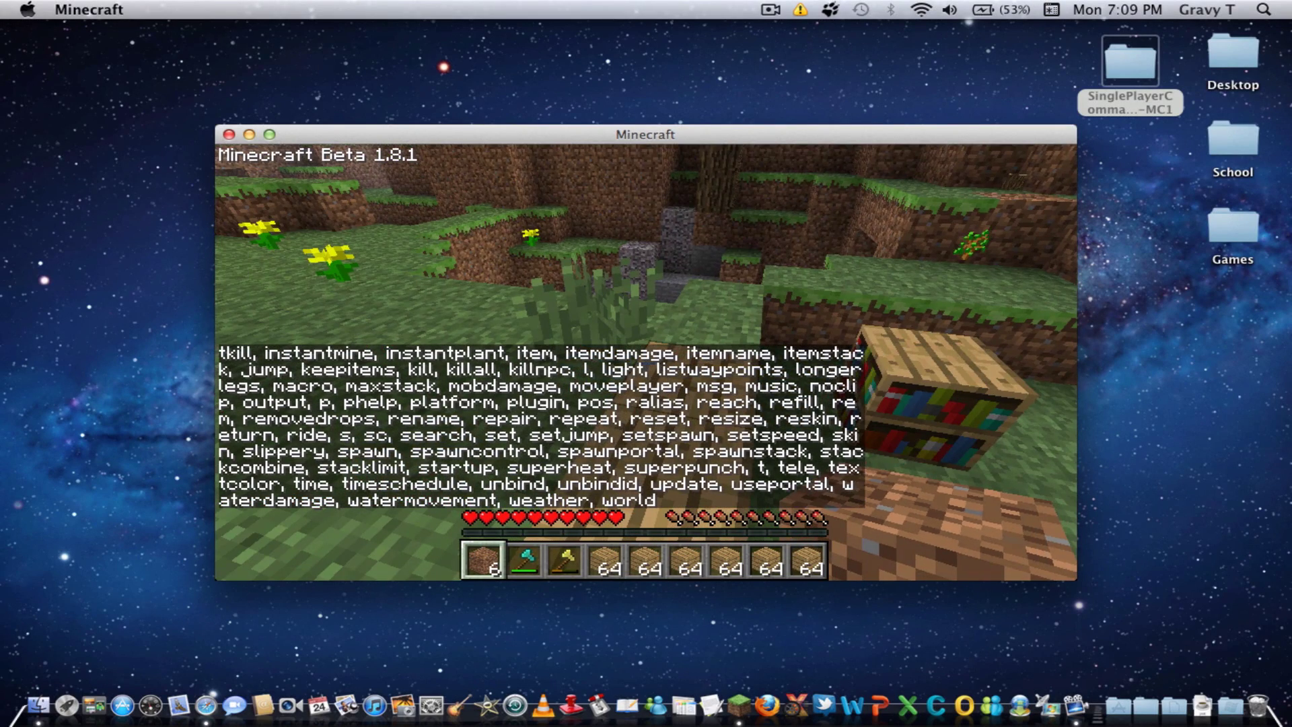
key("t")
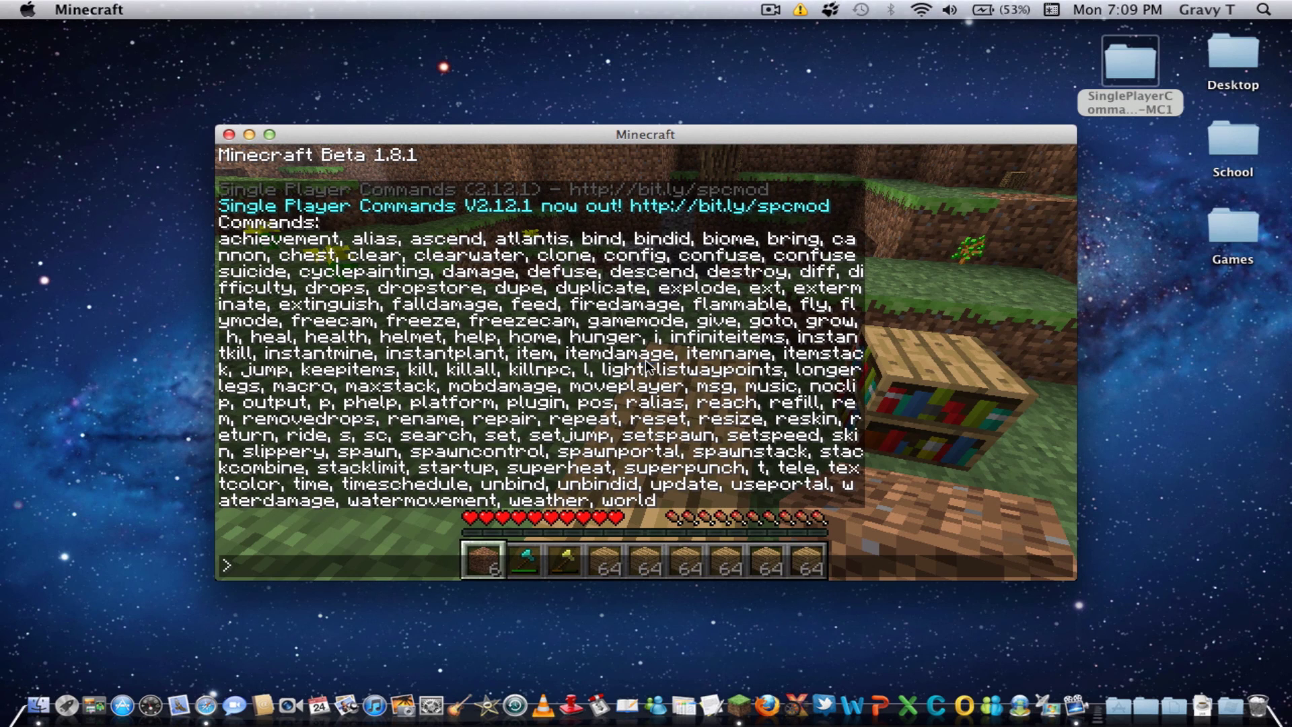